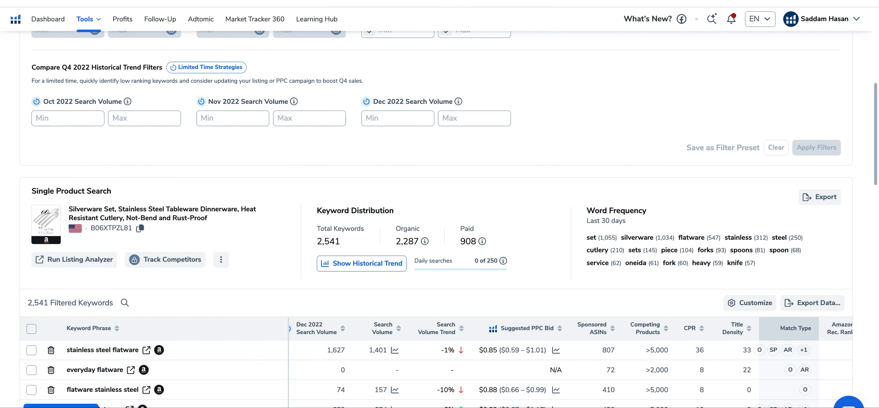
Go to Campaign Manager through the main menu's Advertising section.
{"action": "scroll", "coordinate": [346, 202], "scroll_direction": "down", "scroll_amount": 5}
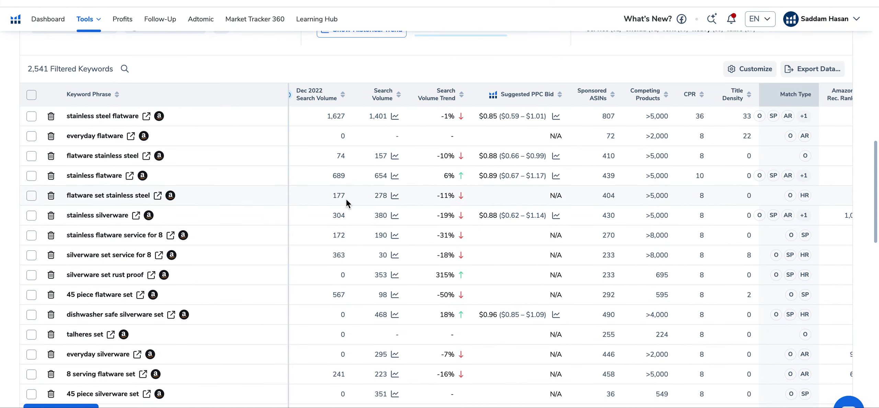
{"action": "scroll", "coordinate": [346, 203], "scroll_direction": "up", "scroll_amount": 6}
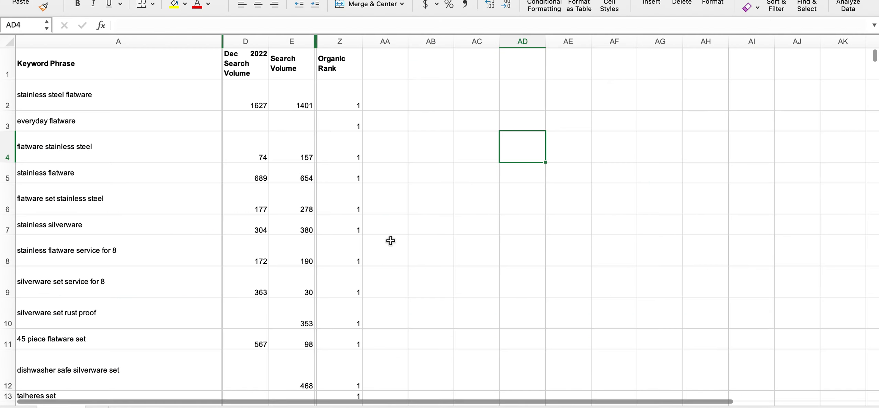
{"action": "scroll", "coordinate": [391, 240], "scroll_direction": "right", "scroll_amount": 1}
{"action": "scroll", "coordinate": [390, 240], "scroll_direction": "left", "scroll_amount": 1}
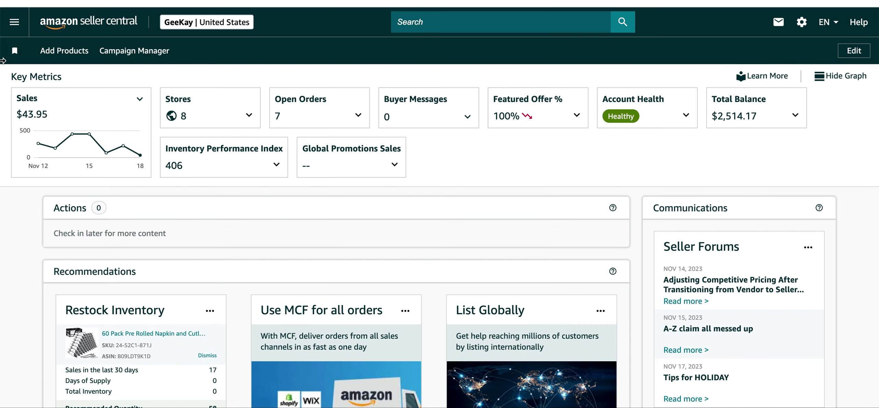
{"action": "left_click", "coordinate": [14, 22]}
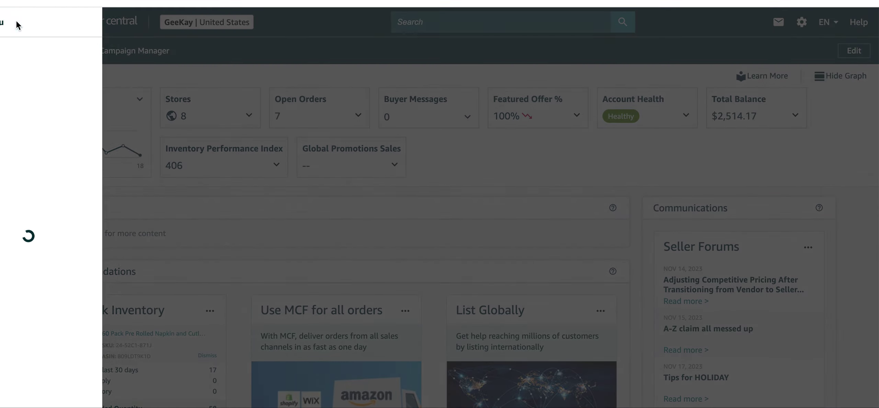
{"action": "mouse_move", "coordinate": [40, 162]}
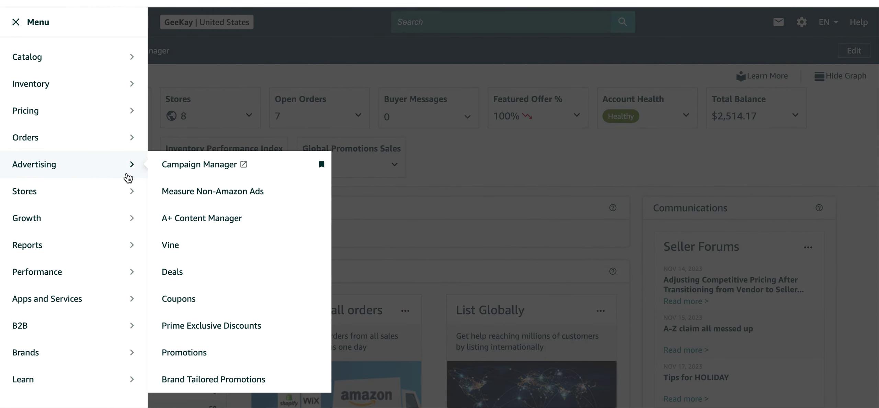
{"action": "left_click", "coordinate": [176, 171]}
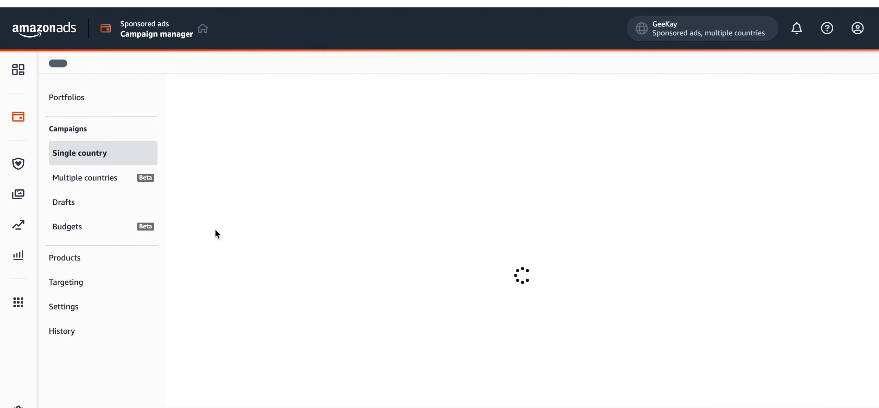
Start creating a new campaign to reach the campaign type options.
{"action": "scroll", "coordinate": [215, 229], "scroll_direction": "down", "scroll_amount": 5}
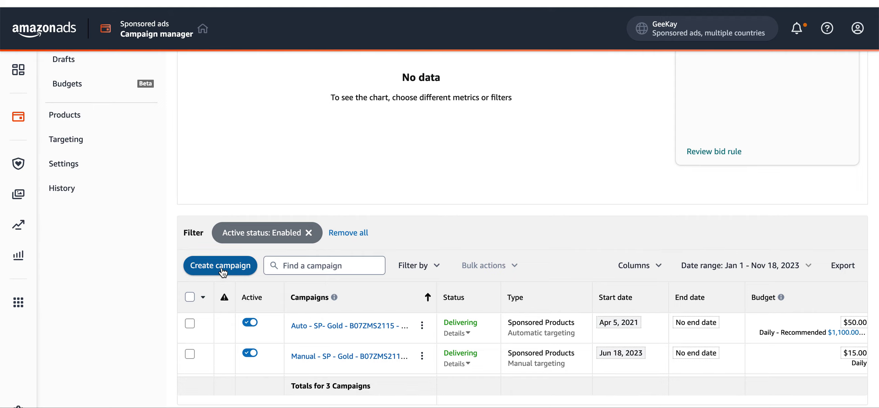
{"action": "left_click", "coordinate": [222, 265]}
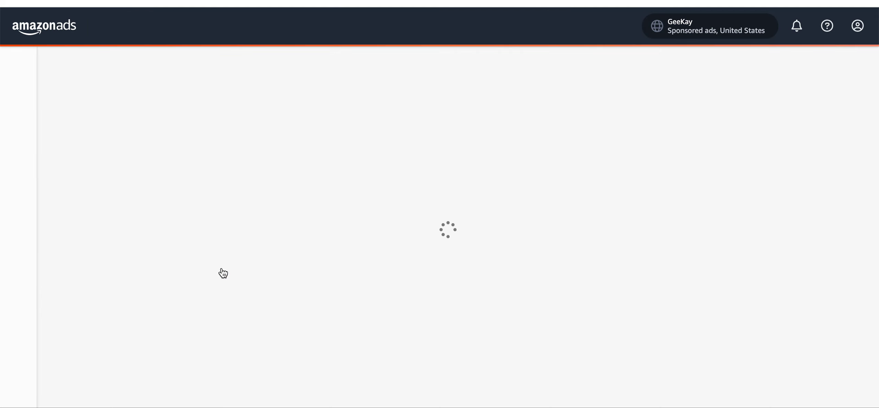
{"action": "scroll", "coordinate": [222, 273], "scroll_direction": "down", "scroll_amount": 3}
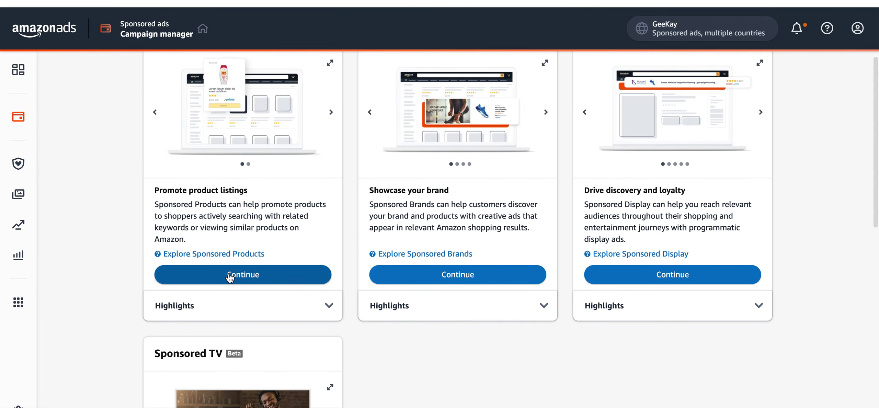
{"action": "scroll", "coordinate": [205, 194], "scroll_direction": "up", "scroll_amount": 3}
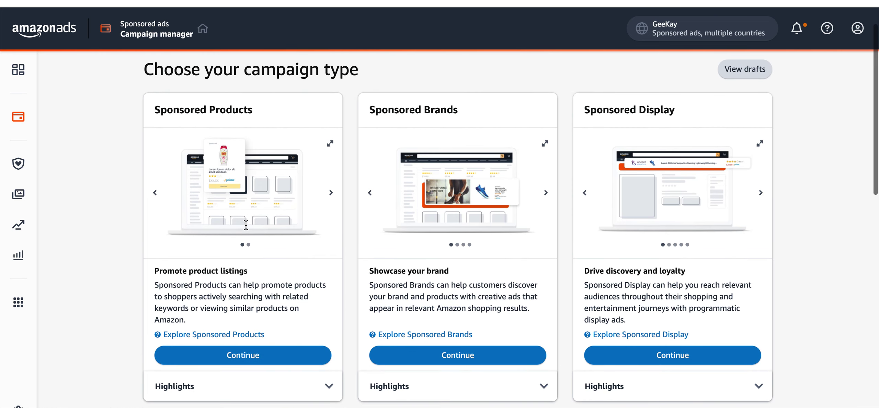
Choose Sponsored Products and name the ad group 'Stainless Steel - Manual'.
{"action": "left_click", "coordinate": [226, 362]}
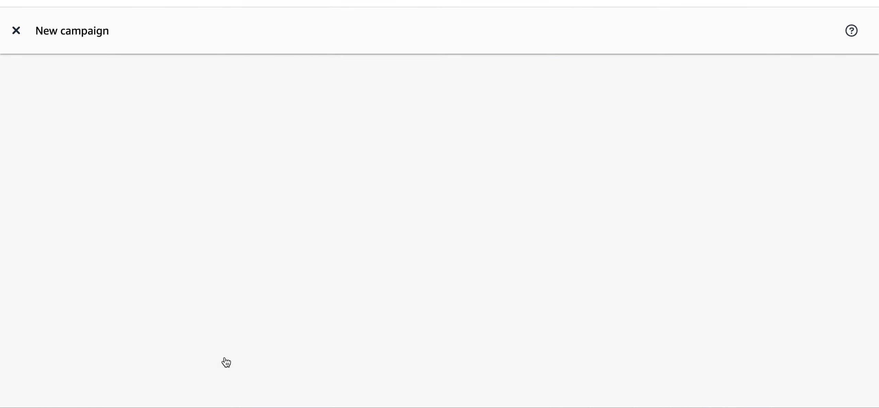
{"action": "scroll", "coordinate": [200, 298], "scroll_direction": "down", "scroll_amount": 5}
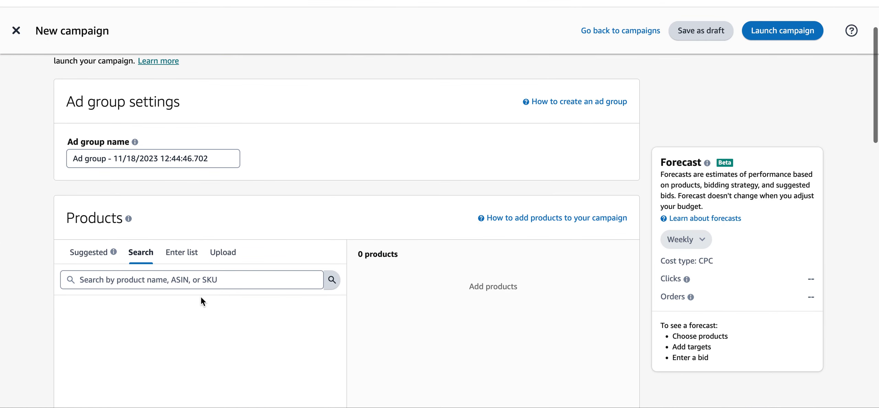
{"action": "left_click_drag", "start_coordinate": [216, 158], "coordinate": [45, 160]}
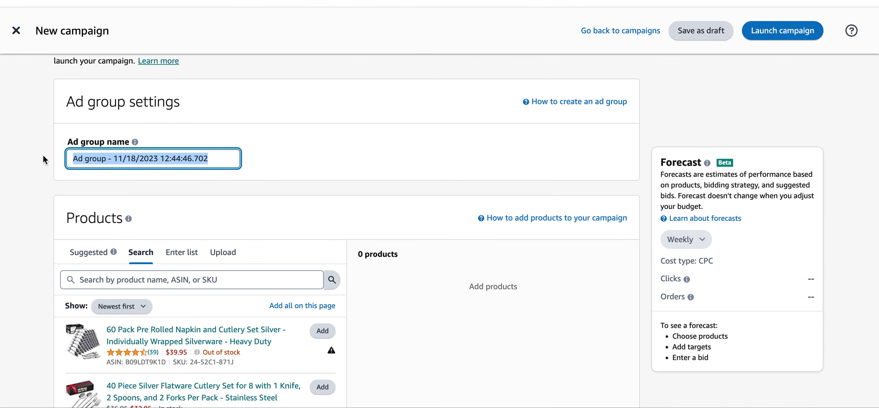
{"action": "type", "text": "Mnu"}
{"action": "key", "text": "BackSpace"}
{"action": "key", "text": "BackSpace"}
{"action": "key", "text": "BackSpace"}
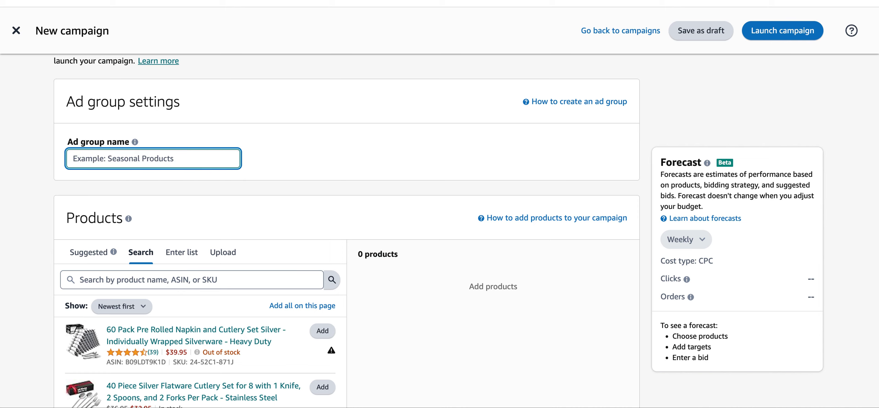
{"action": "type", "text": "Staiu"}
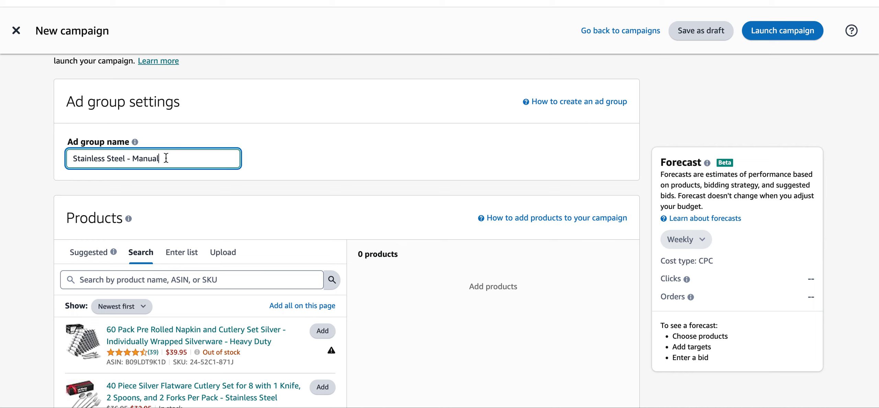
{"action": "left_click_drag", "start_coordinate": [164, 158], "coordinate": [56, 162]}
{"action": "left_click", "coordinate": [273, 207]}
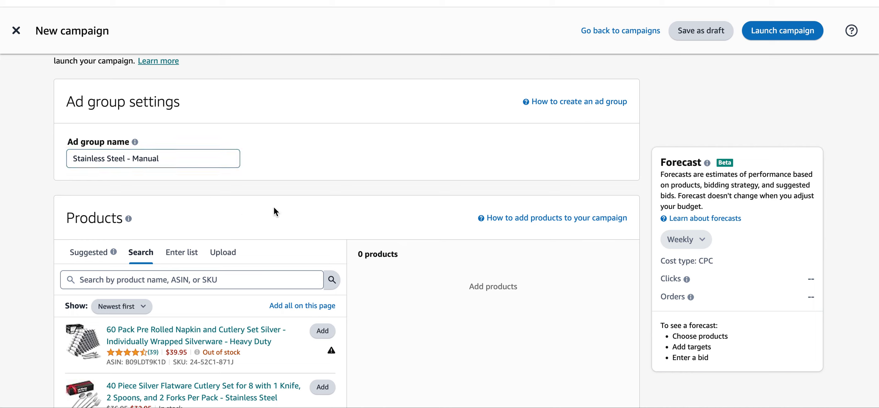
Add the 40 Piece Silver Flatware Cutlery Set to the ad group.
{"action": "scroll", "coordinate": [206, 346], "scroll_direction": "down", "scroll_amount": 2}
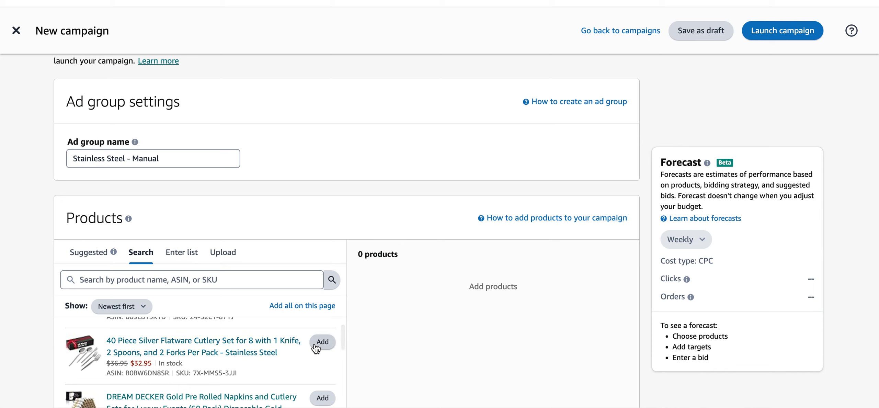
{"action": "left_click", "coordinate": [322, 342]}
{"action": "scroll", "coordinate": [416, 339], "scroll_direction": "down", "scroll_amount": 10}
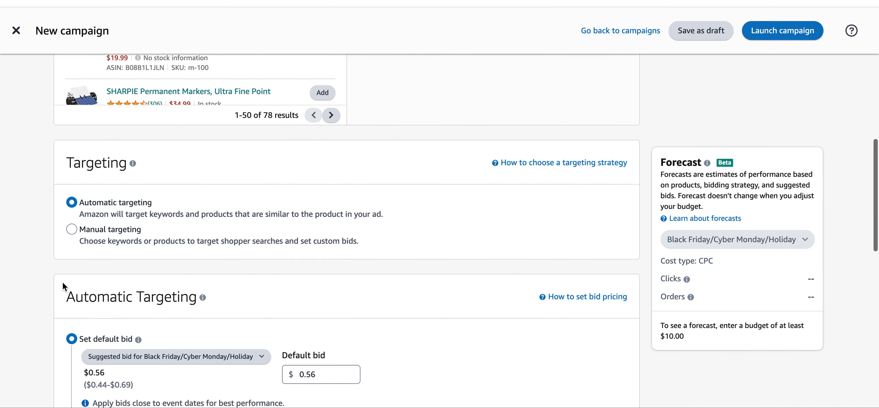
Select Manual targeting and keep Keyword targeting rather than Product targeting.
{"action": "left_click", "coordinate": [72, 229]}
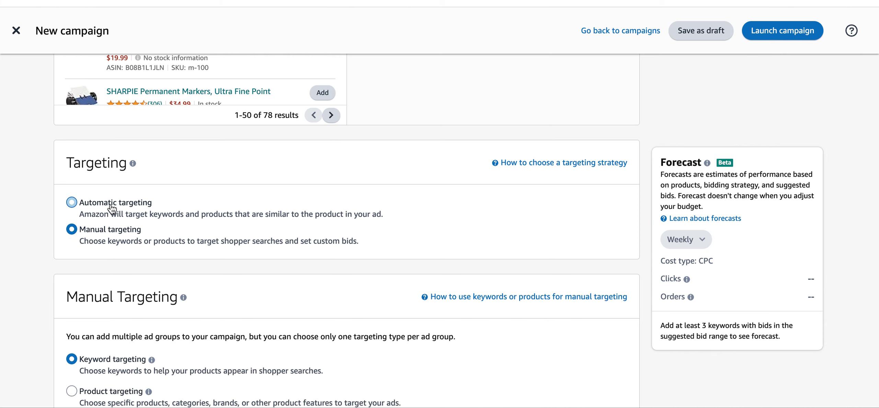
{"action": "scroll", "coordinate": [153, 237], "scroll_direction": "down", "scroll_amount": 3}
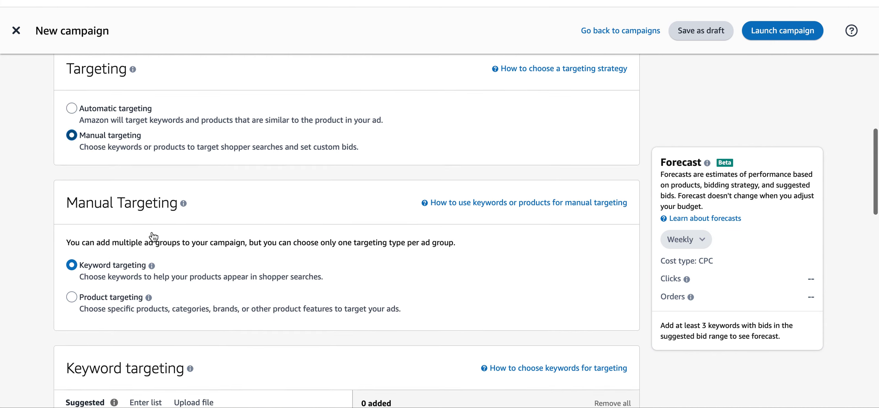
{"action": "scroll", "coordinate": [153, 238], "scroll_direction": "down", "scroll_amount": 2}
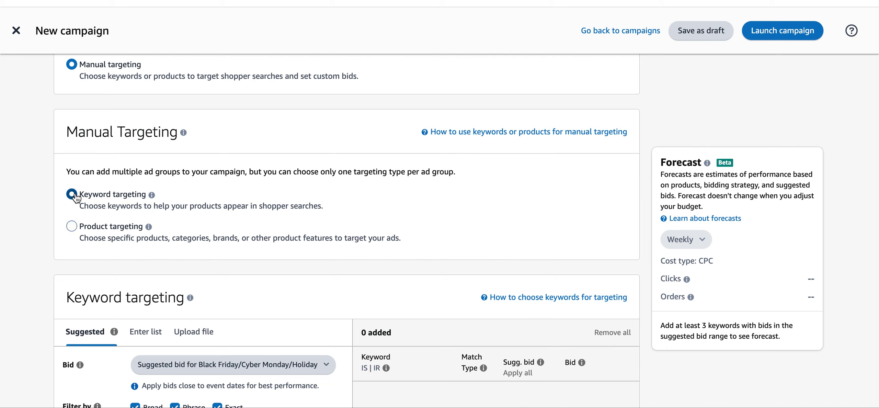
{"action": "left_click", "coordinate": [71, 226]}
{"action": "left_click", "coordinate": [72, 195]}
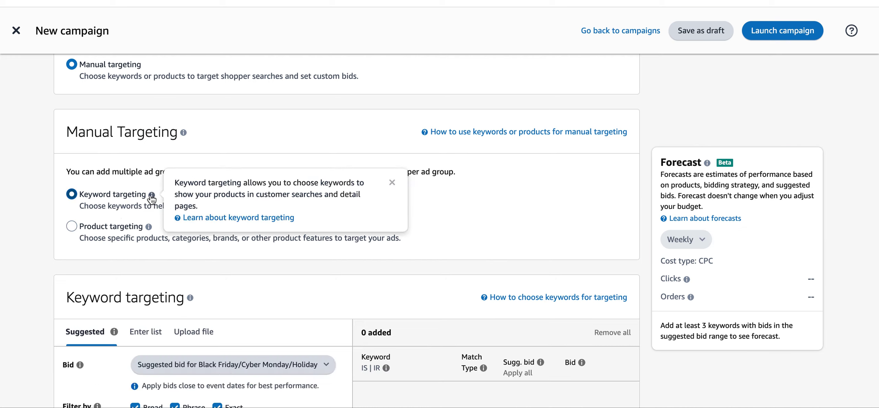
{"action": "scroll", "coordinate": [126, 265], "scroll_direction": "down", "scroll_amount": 2}
{"action": "scroll", "coordinate": [126, 265], "scroll_direction": "up", "scroll_amount": 1}
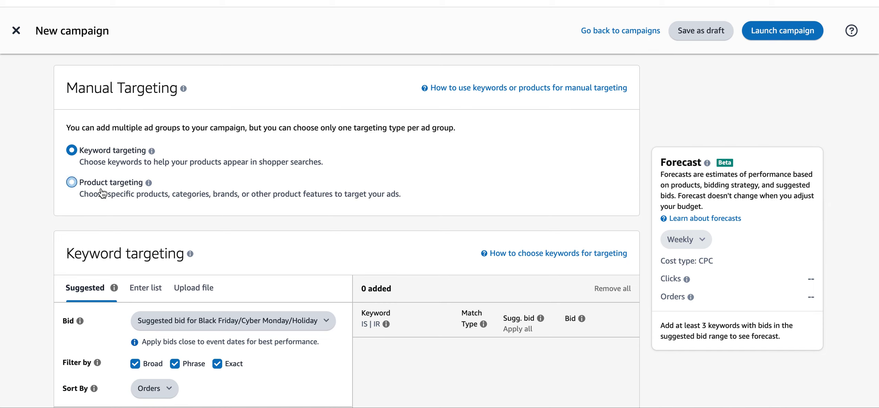
{"action": "scroll", "coordinate": [155, 229], "scroll_direction": "down", "scroll_amount": 2}
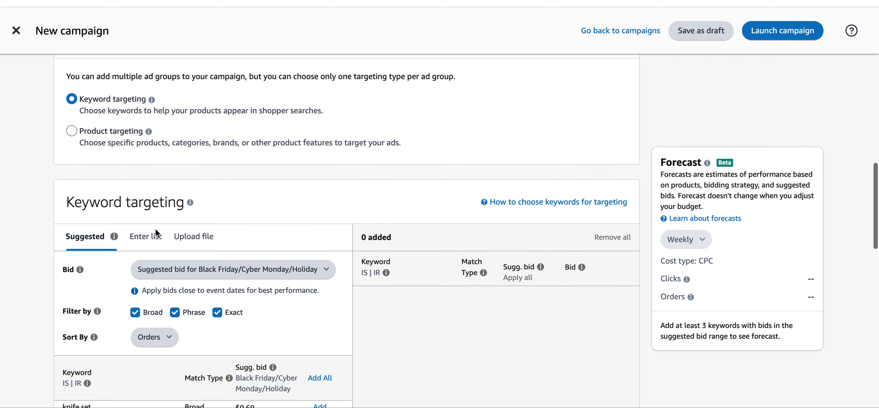
{"action": "scroll", "coordinate": [156, 228], "scroll_direction": "down", "scroll_amount": 2}
{"action": "scroll", "coordinate": [156, 231], "scroll_direction": "up", "scroll_amount": 1}
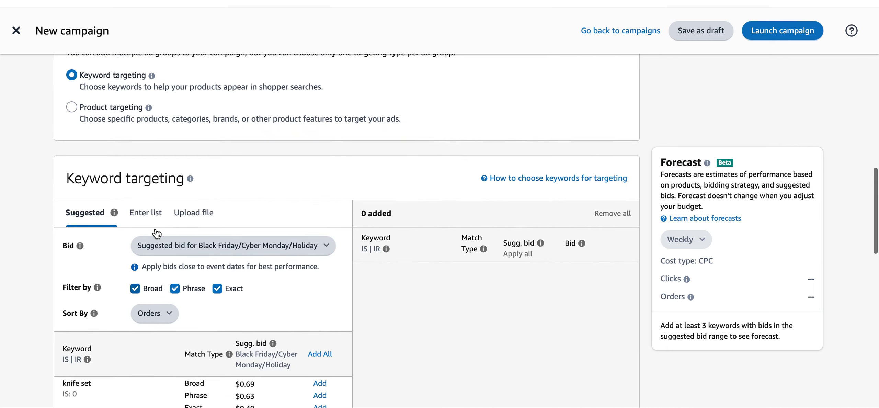
{"action": "scroll", "coordinate": [157, 233], "scroll_direction": "down", "scroll_amount": 3}
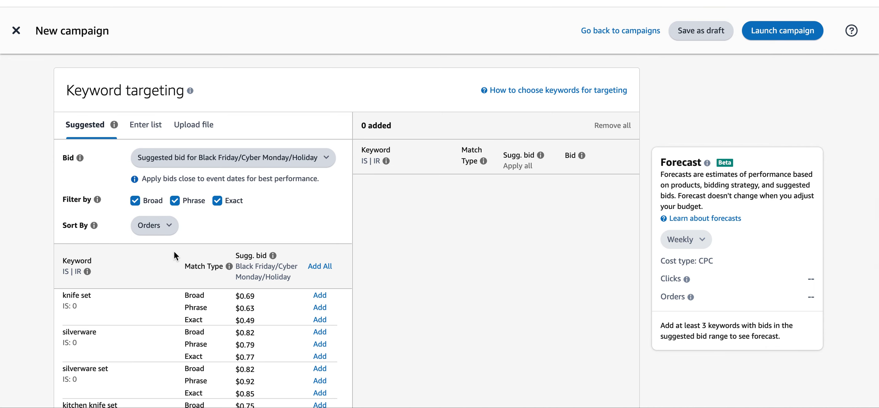
{"action": "scroll", "coordinate": [174, 253], "scroll_direction": "down", "scroll_amount": 2}
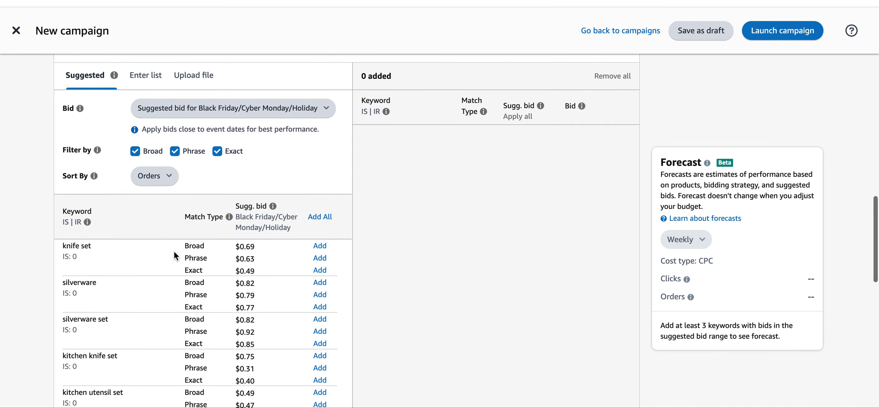
{"action": "scroll", "coordinate": [174, 251], "scroll_direction": "down", "scroll_amount": 2}
{"action": "scroll", "coordinate": [173, 244], "scroll_direction": "up", "scroll_amount": 1}
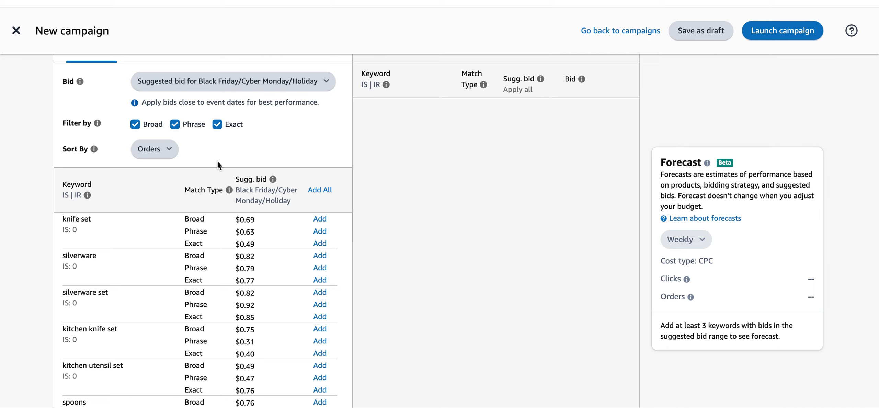
{"action": "scroll", "coordinate": [217, 160], "scroll_direction": "up", "scroll_amount": 1}
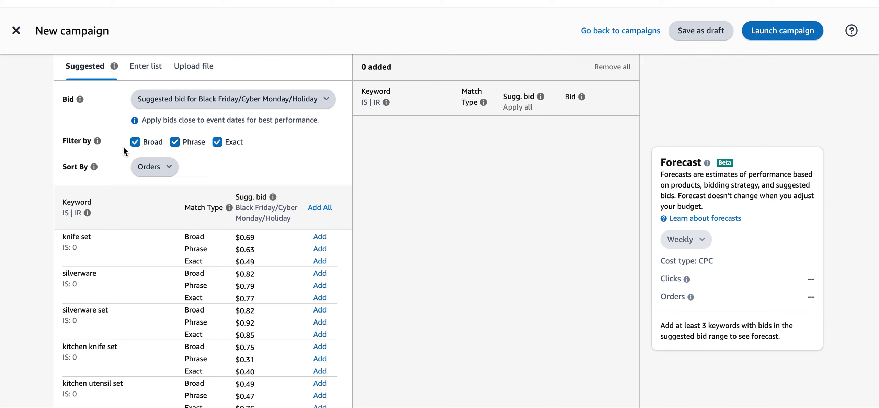
{"action": "scroll", "coordinate": [214, 167], "scroll_direction": "down", "scroll_amount": 1}
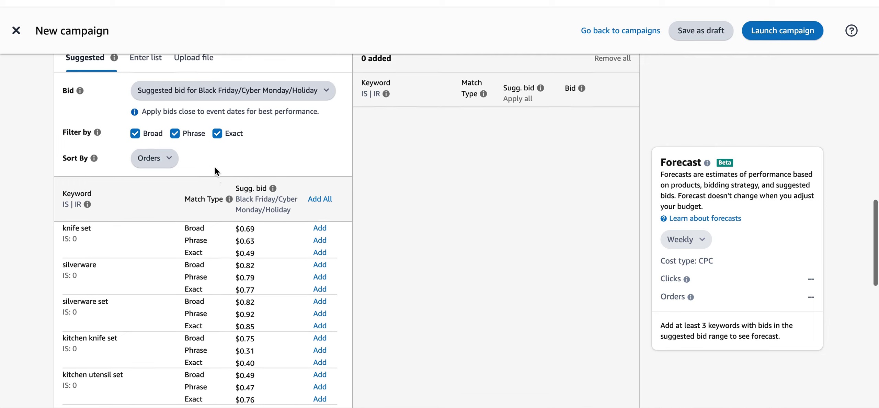
{"action": "scroll", "coordinate": [215, 166], "scroll_direction": "up", "scroll_amount": 2}
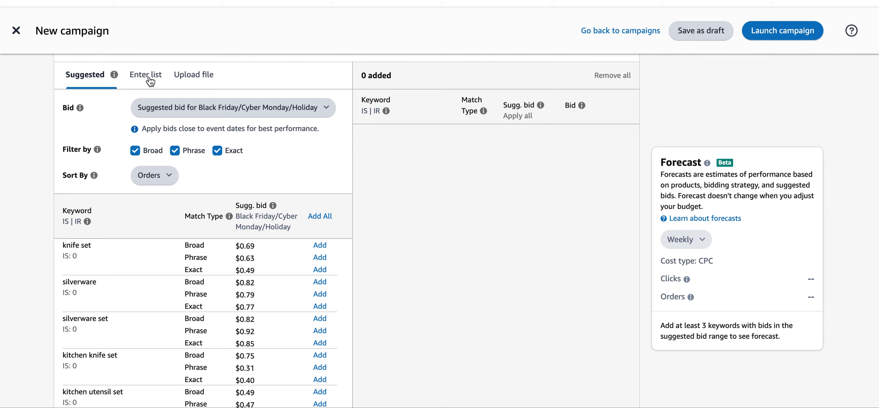
{"action": "left_click", "coordinate": [150, 81]}
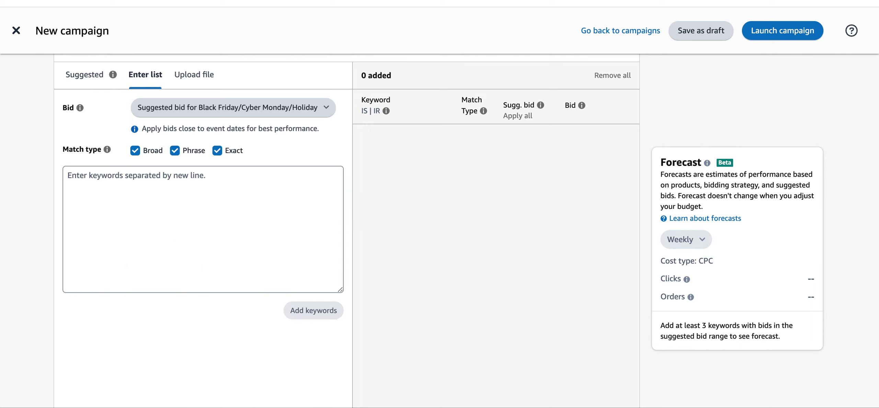
{"action": "left_click", "coordinate": [201, 83]}
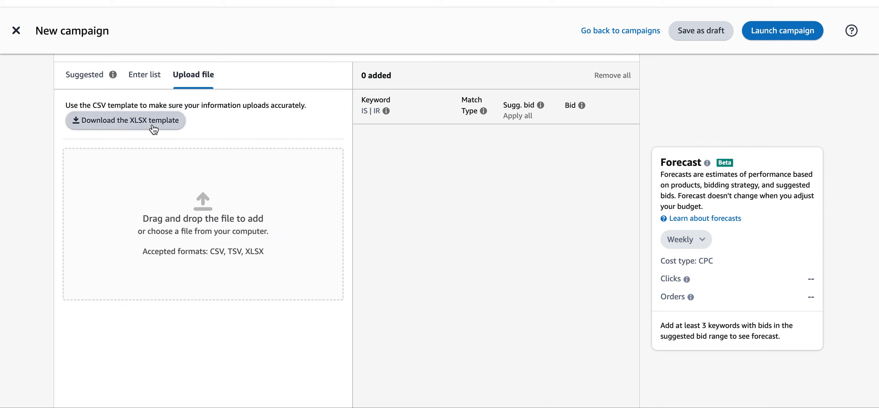
{"action": "left_click", "coordinate": [96, 75]}
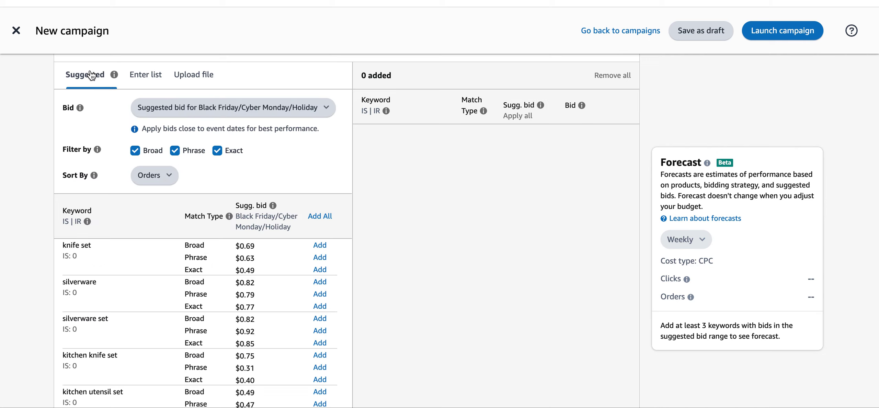
{"action": "scroll", "coordinate": [147, 309], "scroll_direction": "down", "scroll_amount": 2}
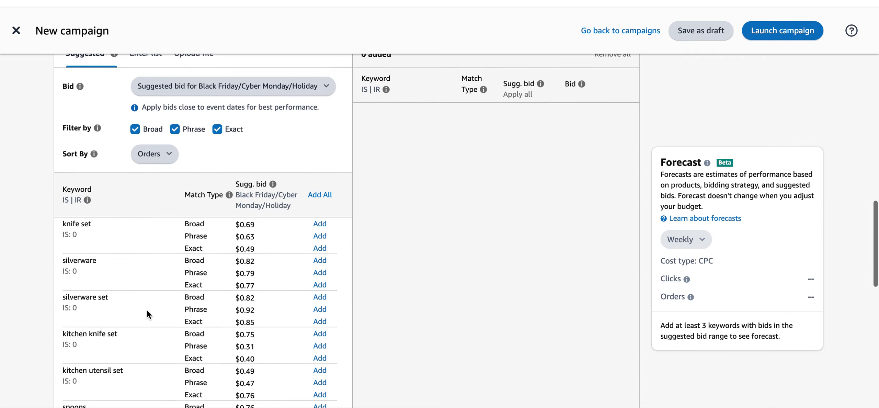
{"action": "scroll", "coordinate": [147, 308], "scroll_direction": "up", "scroll_amount": 1}
{"action": "scroll", "coordinate": [147, 309], "scroll_direction": "down", "scroll_amount": 5}
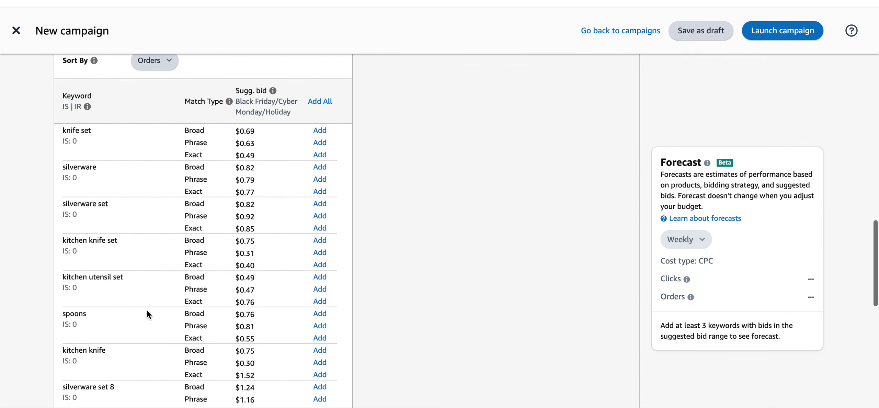
{"action": "scroll", "coordinate": [147, 309], "scroll_direction": "down", "scroll_amount": 10}
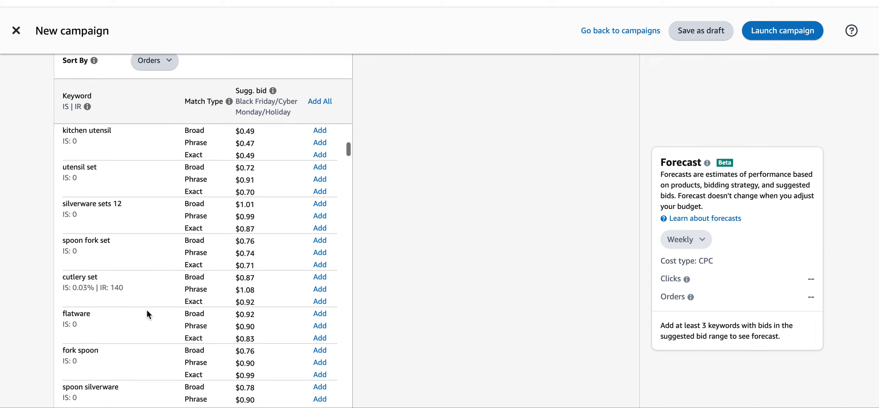
{"action": "scroll", "coordinate": [147, 313], "scroll_direction": "up", "scroll_amount": 10}
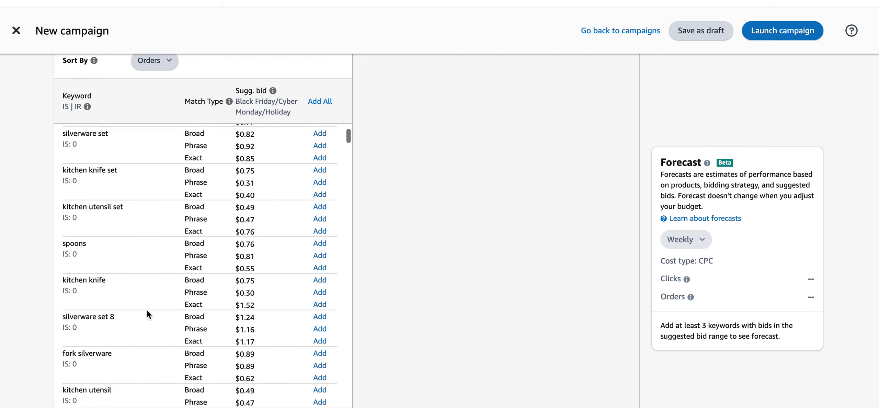
{"action": "scroll", "coordinate": [147, 313], "scroll_direction": "up", "scroll_amount": 3}
{"action": "scroll", "coordinate": [149, 313], "scroll_direction": "down", "scroll_amount": 2}
{"action": "scroll", "coordinate": [149, 304], "scroll_direction": "up", "scroll_amount": 2}
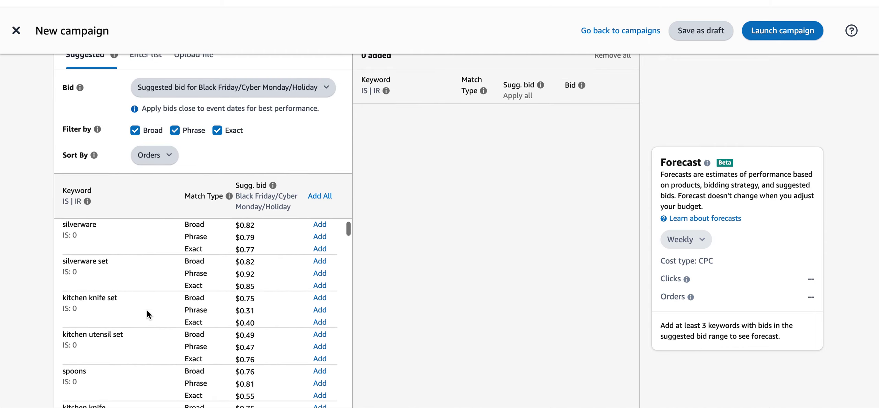
{"action": "scroll", "coordinate": [313, 267], "scroll_direction": "up", "scroll_amount": 1}
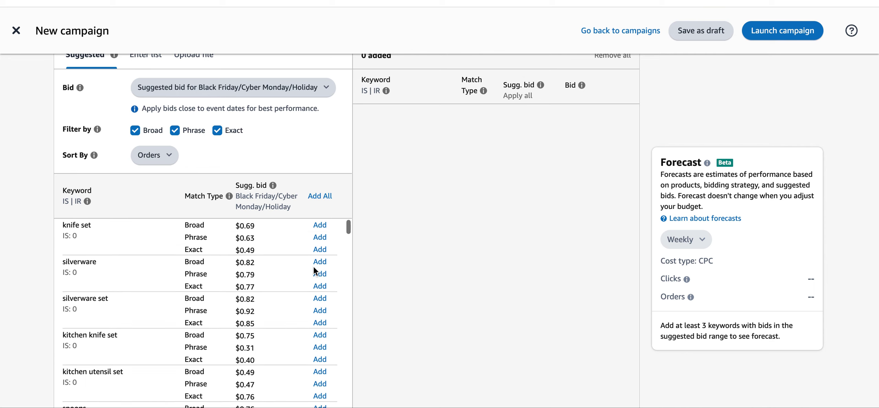
{"action": "scroll", "coordinate": [315, 271], "scroll_direction": "up", "scroll_amount": 1}
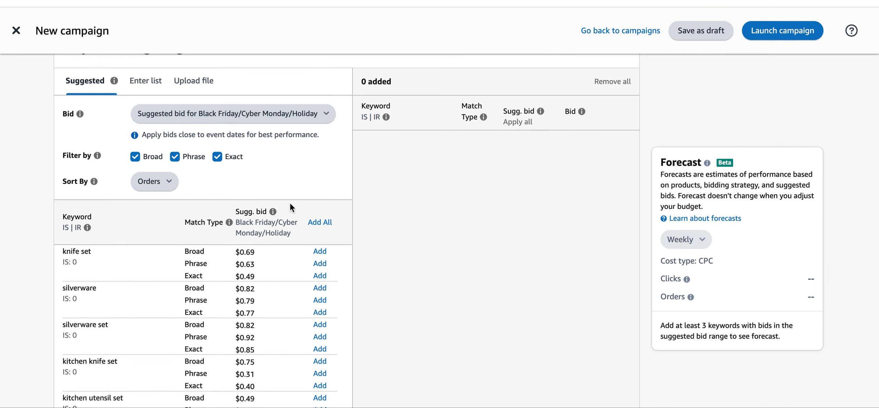
{"action": "left_click", "coordinate": [154, 92]}
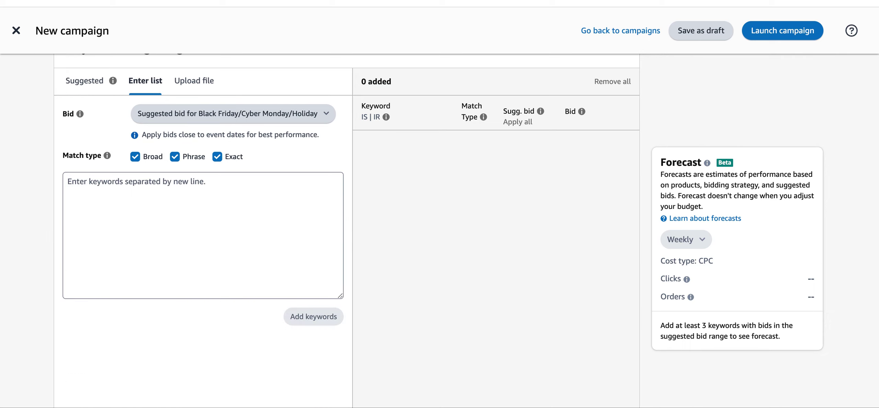
Switch over to the Excel workbook with the keyword phrases.
{"action": "key", "text": "super+Tab"}
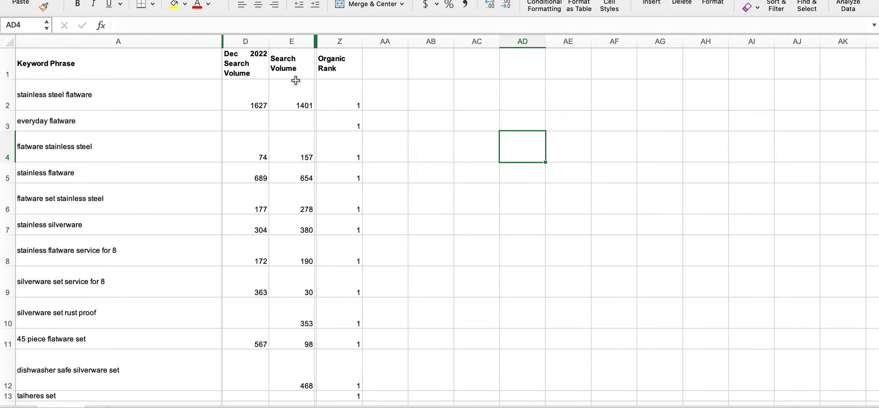
Check the search volume in E2 and organic rank values in the keyword sheet.
{"action": "left_click", "coordinate": [299, 105]}
{"action": "left_click", "coordinate": [311, 154]}
{"action": "left_click", "coordinate": [349, 99]}
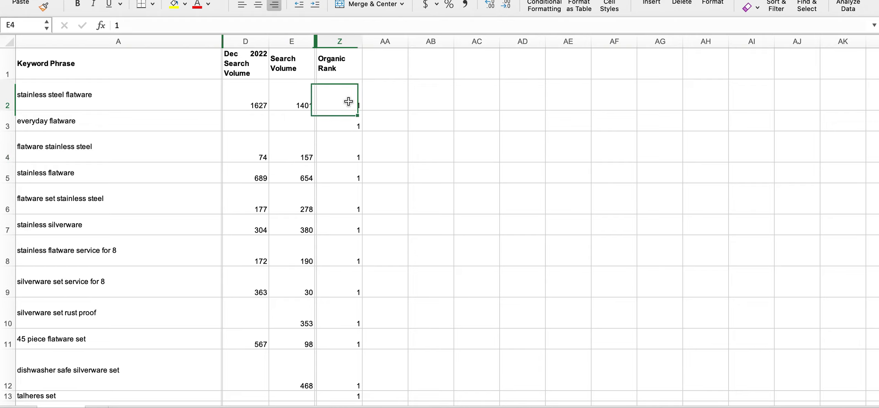
{"action": "scroll", "coordinate": [339, 178], "scroll_direction": "down", "scroll_amount": 3}
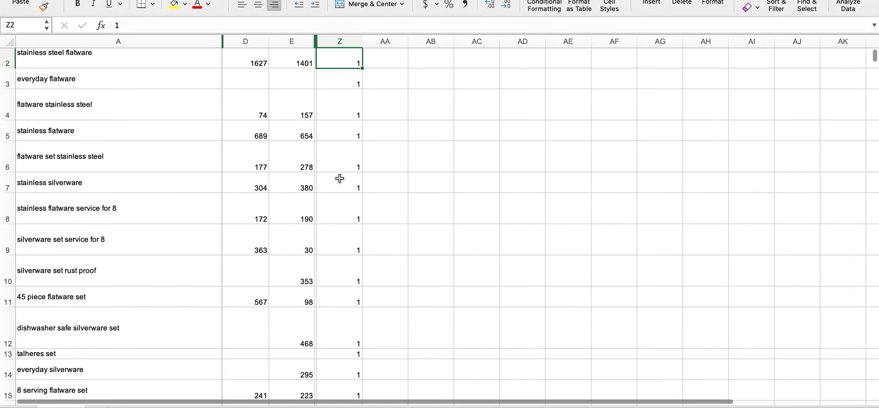
{"action": "scroll", "coordinate": [340, 178], "scroll_direction": "down", "scroll_amount": 5}
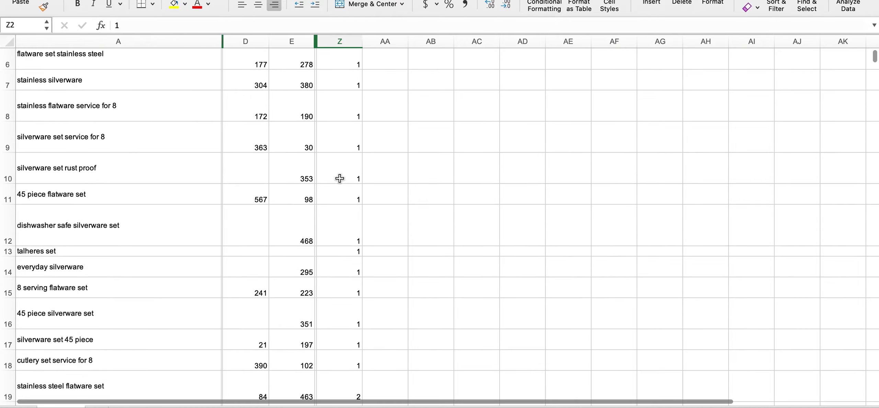
{"action": "scroll", "coordinate": [339, 178], "scroll_direction": "down", "scroll_amount": 5}
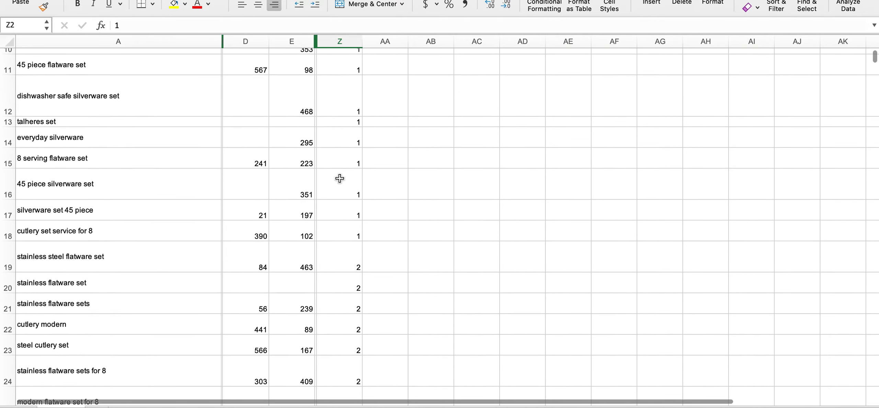
{"action": "scroll", "coordinate": [352, 151], "scroll_direction": "up", "scroll_amount": 4}
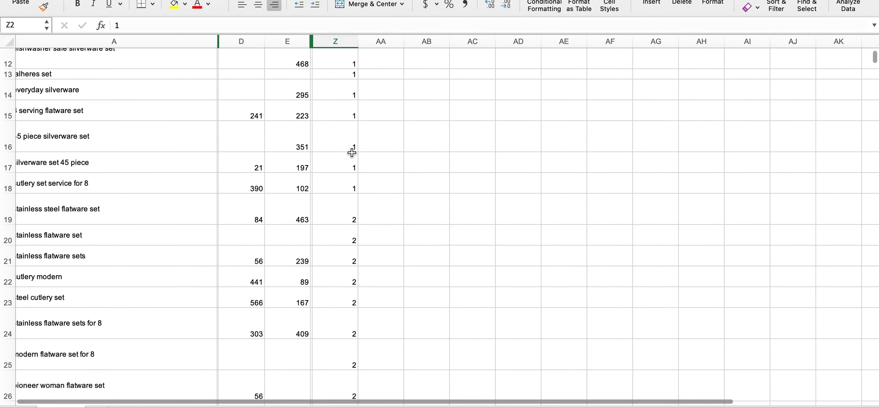
{"action": "scroll", "coordinate": [352, 154], "scroll_direction": "down", "scroll_amount": 3}
{"action": "scroll", "coordinate": [343, 240], "scroll_direction": "down", "scroll_amount": 20}
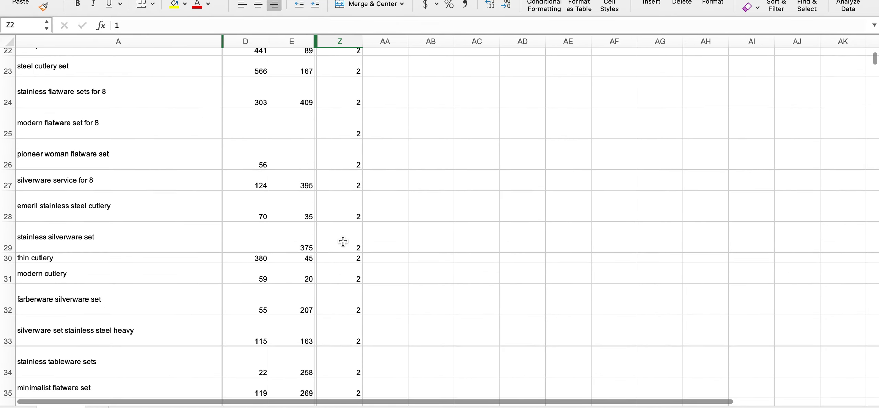
{"action": "scroll", "coordinate": [342, 241], "scroll_direction": "down", "scroll_amount": 5}
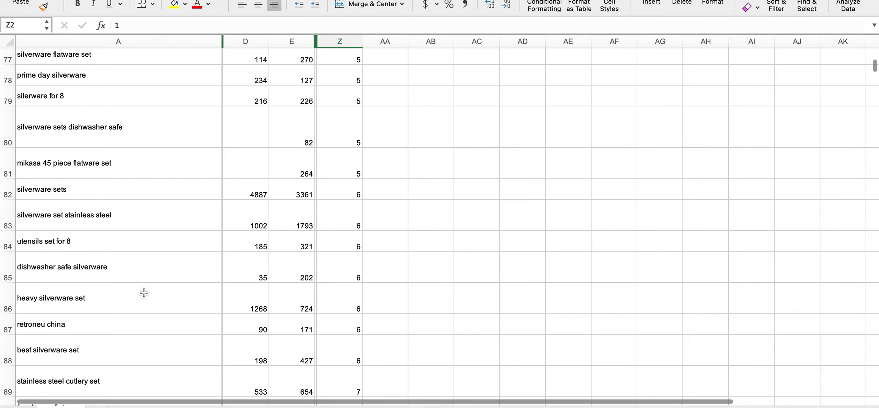
Copy keyword phrases A2:A87 and return to the browser's keyword entry box.
{"action": "left_click_drag", "start_coordinate": [134, 152], "coordinate": [121, 91]}
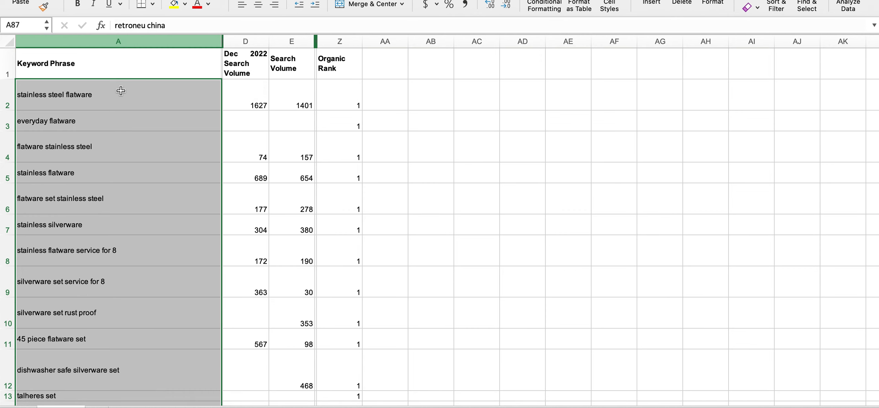
{"action": "key", "text": "super+c"}
{"action": "scroll", "coordinate": [277, 208], "scroll_direction": "down", "scroll_amount": 20}
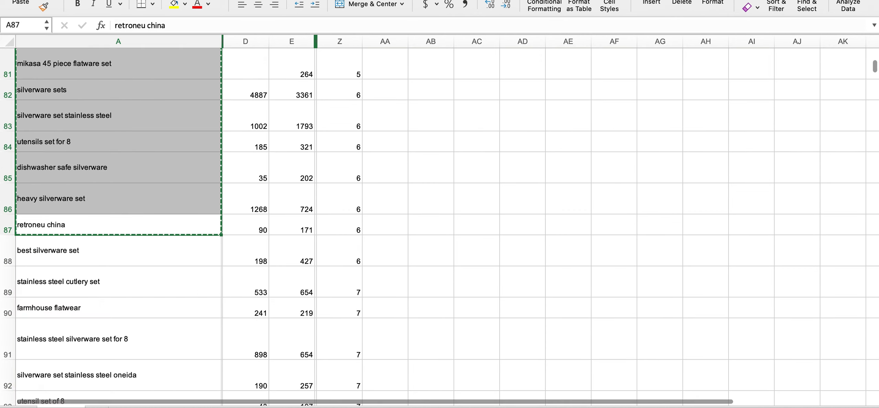
{"action": "key", "text": "super+Tab"}
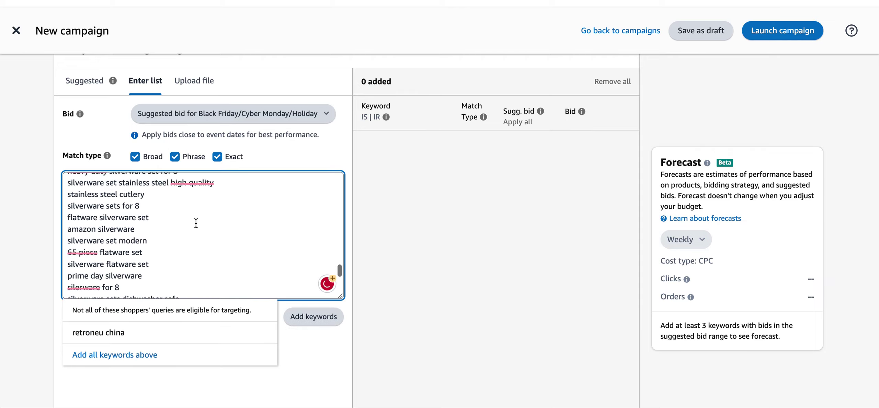
Change '45 piece flatware set' to '40 piece flatware set' in the keyword box.
{"action": "scroll", "coordinate": [196, 223], "scroll_direction": "up", "scroll_amount": 20}
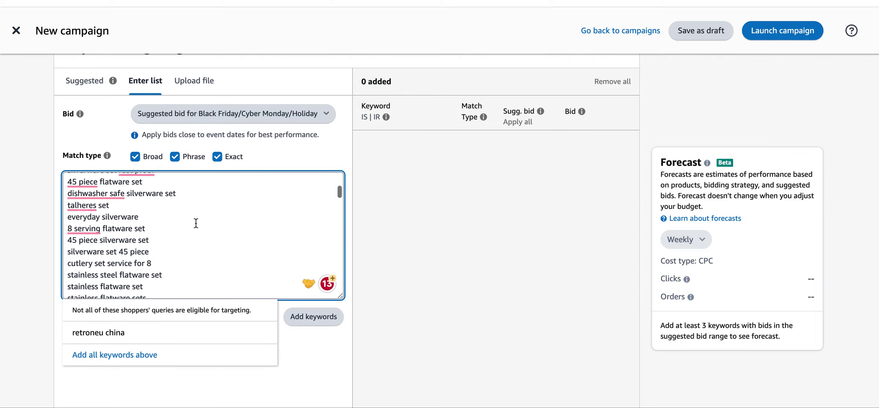
{"action": "scroll", "coordinate": [195, 223], "scroll_direction": "up", "scroll_amount": 5}
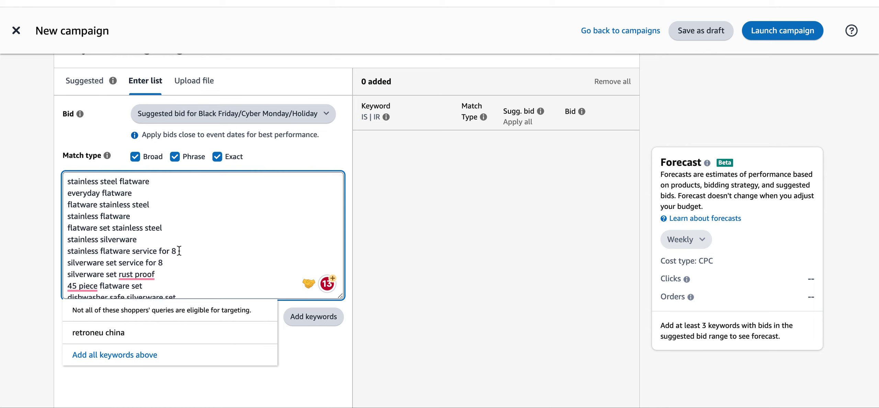
{"action": "mouse_move", "coordinate": [76, 290]}
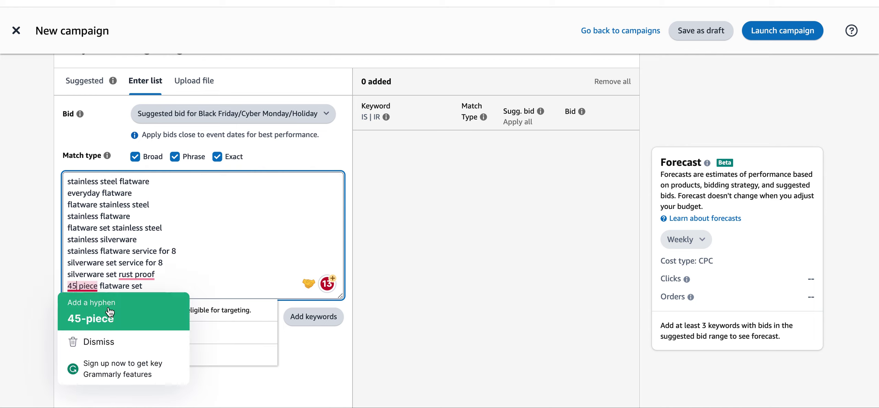
{"action": "key", "text": "BackSpace"}
{"action": "type", "text": "0"}
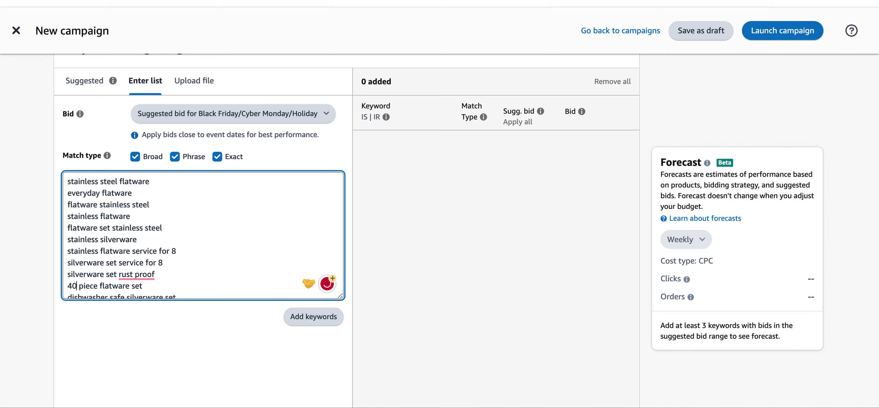
Scroll through the pasted keyword list to review its phrases.
{"action": "scroll", "coordinate": [137, 279], "scroll_direction": "down", "scroll_amount": 1}
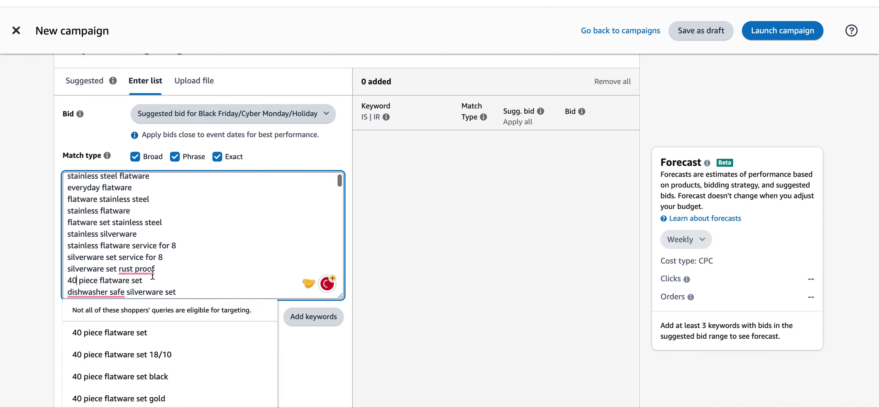
{"action": "scroll", "coordinate": [151, 275], "scroll_direction": "up", "scroll_amount": 2}
{"action": "mouse_move", "coordinate": [147, 290]}
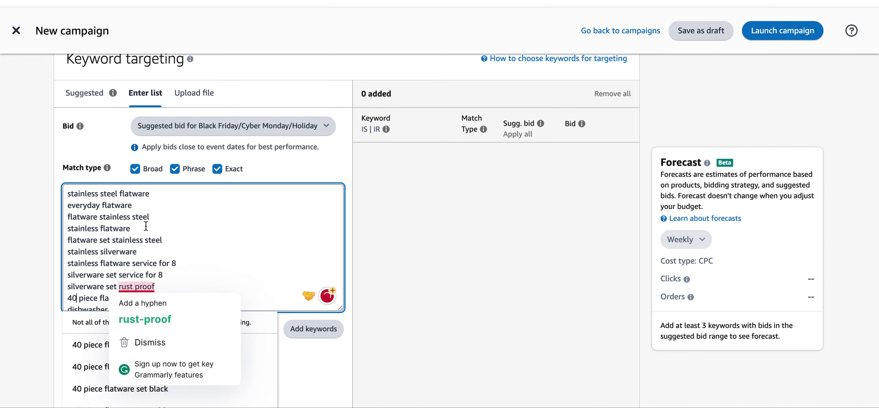
{"action": "scroll", "coordinate": [136, 225], "scroll_direction": "down", "scroll_amount": 4}
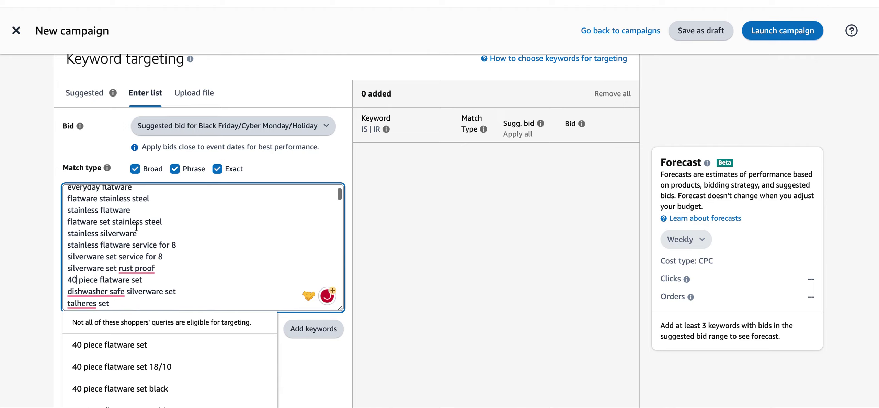
{"action": "scroll", "coordinate": [136, 225], "scroll_direction": "down", "scroll_amount": 5}
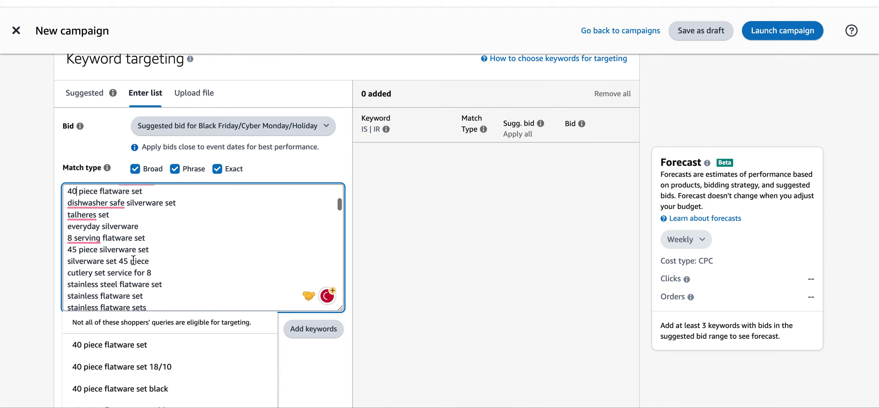
{"action": "scroll", "coordinate": [133, 260], "scroll_direction": "down", "scroll_amount": 4}
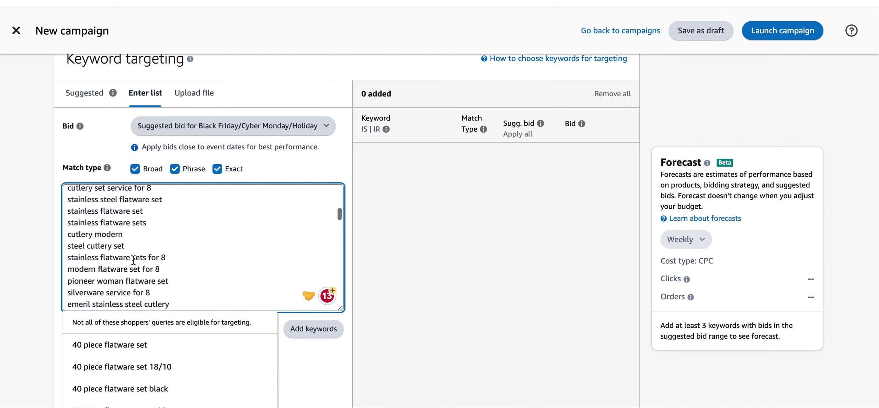
{"action": "scroll", "coordinate": [135, 274], "scroll_direction": "down", "scroll_amount": 3}
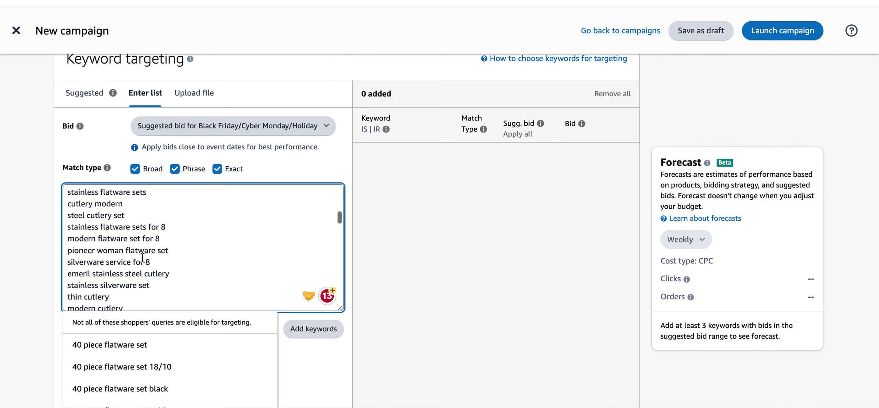
{"action": "scroll", "coordinate": [142, 258], "scroll_direction": "down", "scroll_amount": 5}
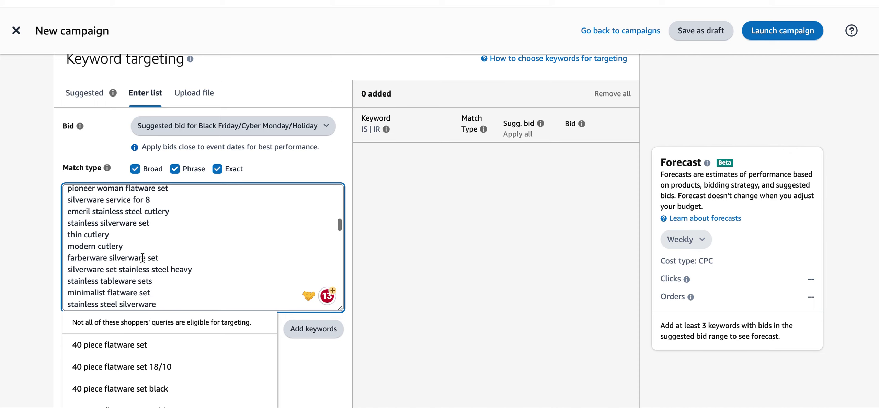
{"action": "scroll", "coordinate": [143, 258], "scroll_direction": "down", "scroll_amount": 2}
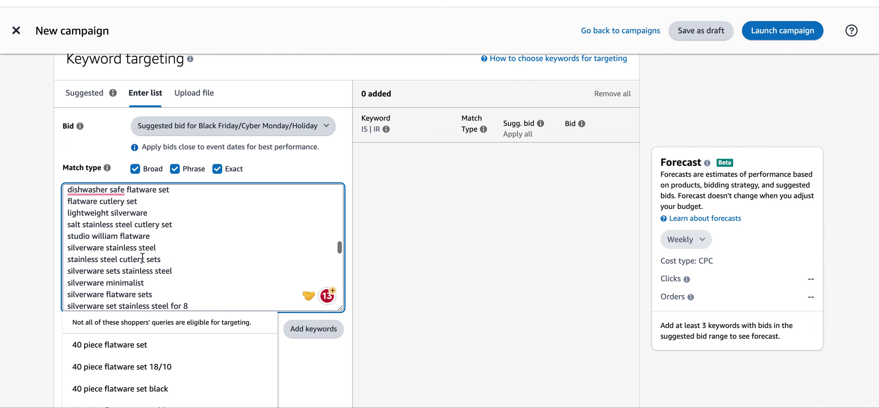
{"action": "scroll", "coordinate": [143, 257], "scroll_direction": "down", "scroll_amount": 6}
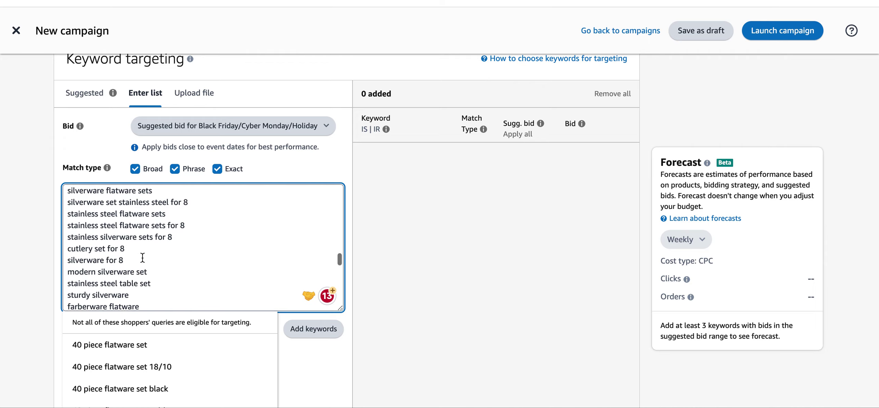
{"action": "scroll", "coordinate": [143, 258], "scroll_direction": "down", "scroll_amount": 6}
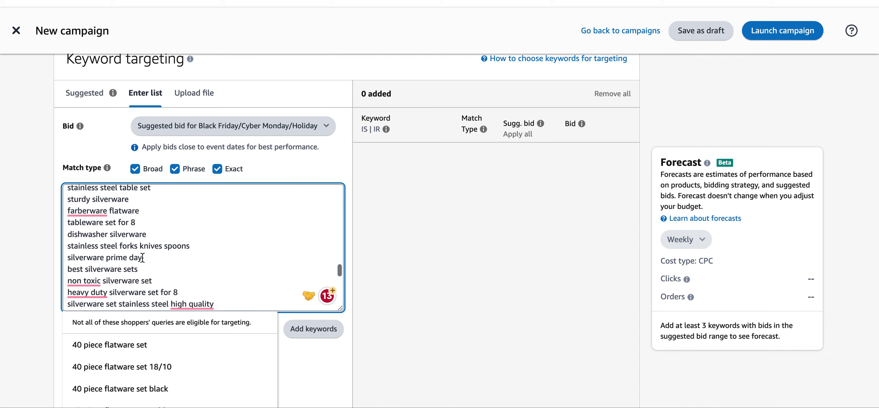
{"action": "scroll", "coordinate": [143, 258], "scroll_direction": "down", "scroll_amount": 7}
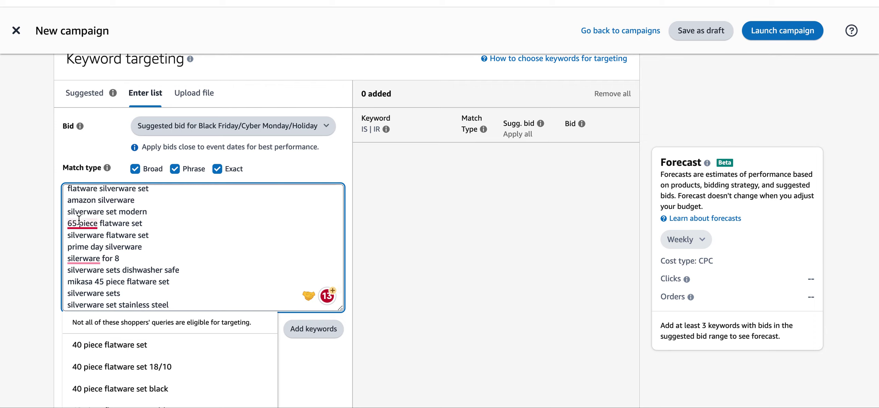
Delete the '65 piece flatware set' and 'retroneu china' keyword lines.
{"action": "left_click", "coordinate": [99, 225]}
{"action": "left_click_drag", "start_coordinate": [158, 225], "coordinate": [67, 223]}
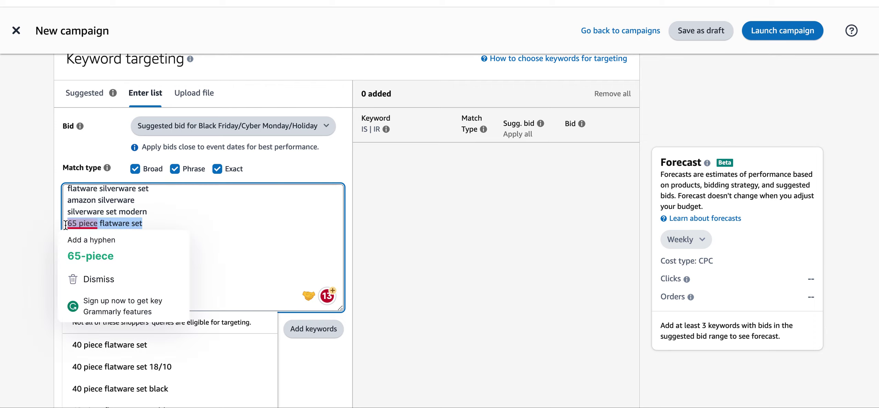
{"action": "key", "text": "BackSpace"}
{"action": "key", "text": "BackSpace"}
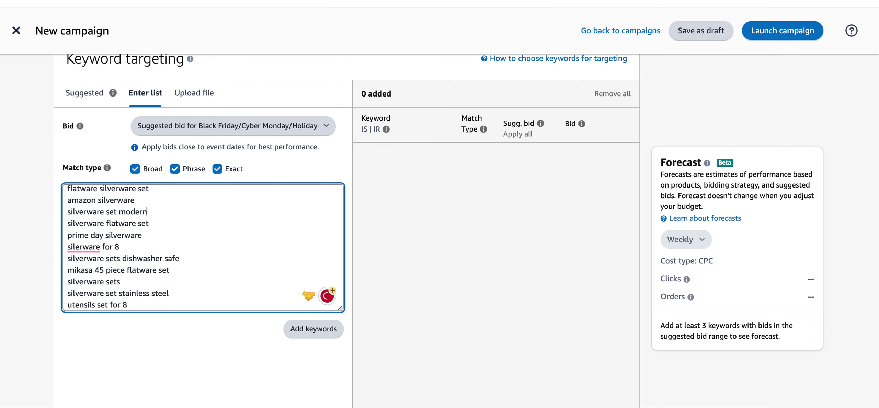
{"action": "scroll", "coordinate": [133, 246], "scroll_direction": "down", "scroll_amount": 2}
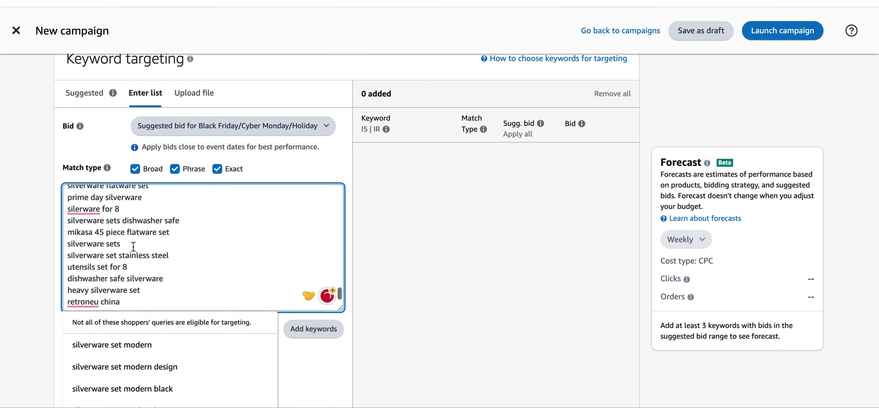
{"action": "left_click_drag", "start_coordinate": [132, 303], "coordinate": [60, 305]}
{"action": "key", "text": "BackSpace"}
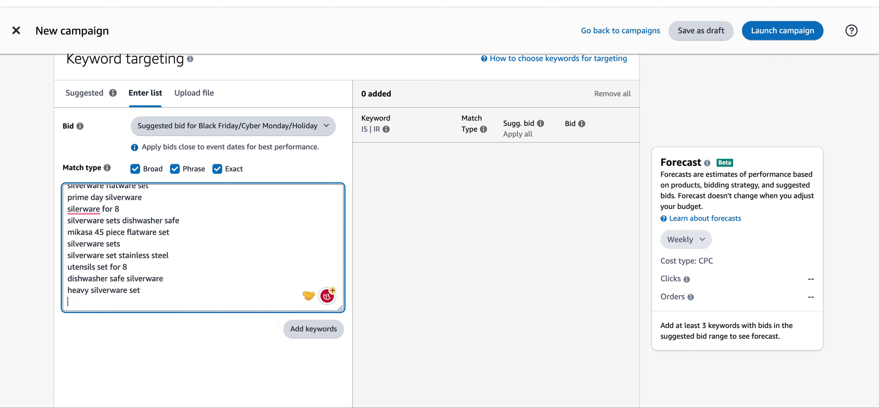
Delete 'prime day silverware' and 'amazon silverware', then submit the keyword list.
{"action": "scroll", "coordinate": [124, 259], "scroll_direction": "up", "scroll_amount": 5}
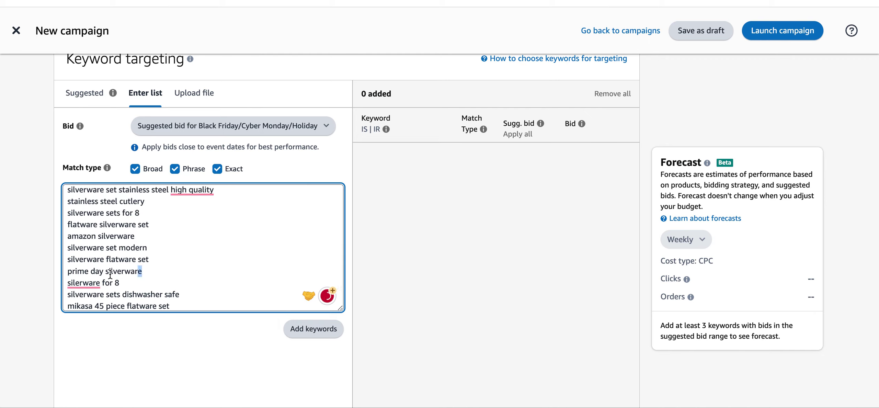
{"action": "left_click_drag", "start_coordinate": [142, 271], "coordinate": [62, 272]}
{"action": "key", "text": "BackSpace"}
{"action": "key", "text": "BackSpace"}
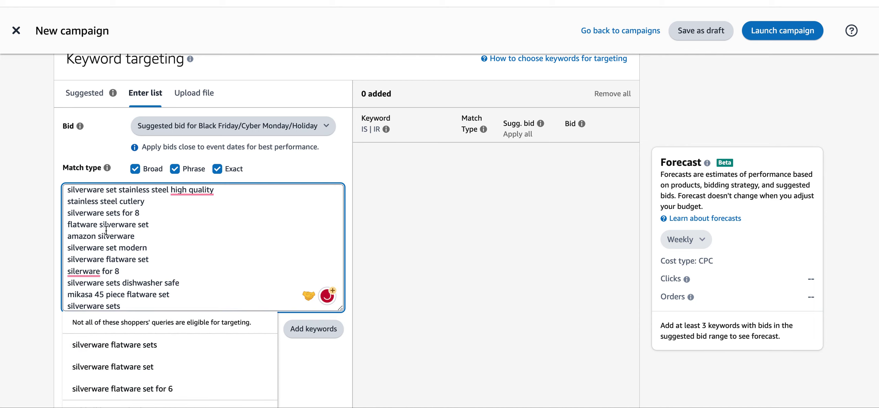
{"action": "left_click_drag", "start_coordinate": [139, 237], "coordinate": [71, 239]}
{"action": "key", "text": "BackSpace"}
{"action": "key", "text": "BackSpace"}
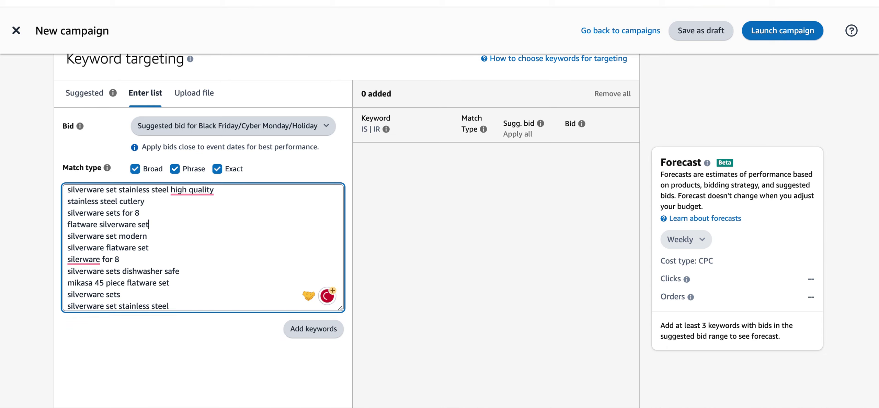
{"action": "scroll", "coordinate": [73, 229], "scroll_direction": "up", "scroll_amount": 3}
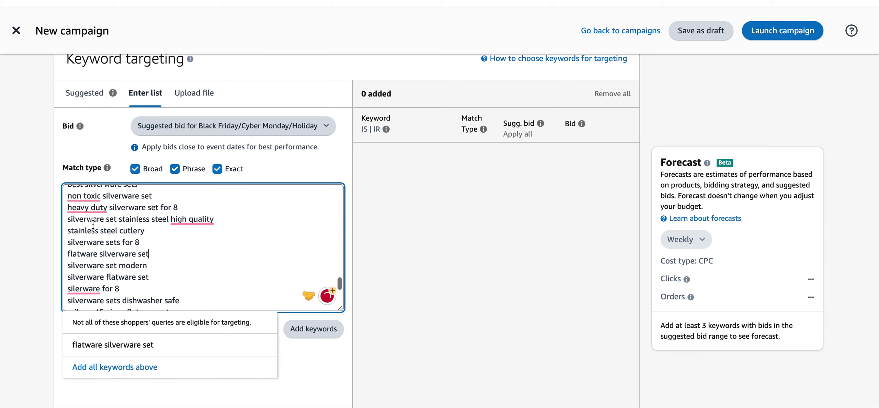
{"action": "scroll", "coordinate": [105, 253], "scroll_direction": "down", "scroll_amount": 2}
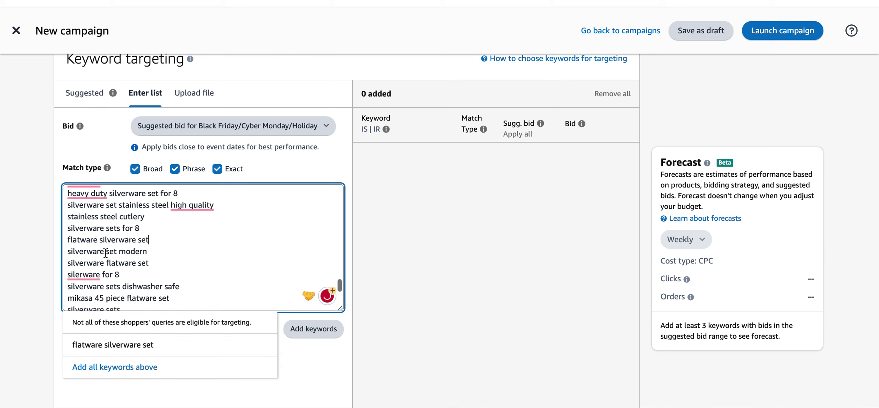
{"action": "left_click", "coordinate": [310, 330]}
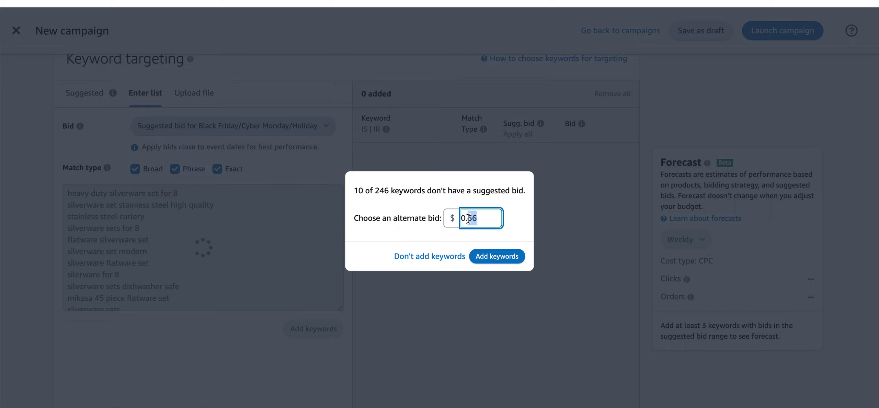
Keep the $0.56 alternate bid for the 10 unsuggested keywords and add all 246.
{"action": "left_click", "coordinate": [492, 218]}
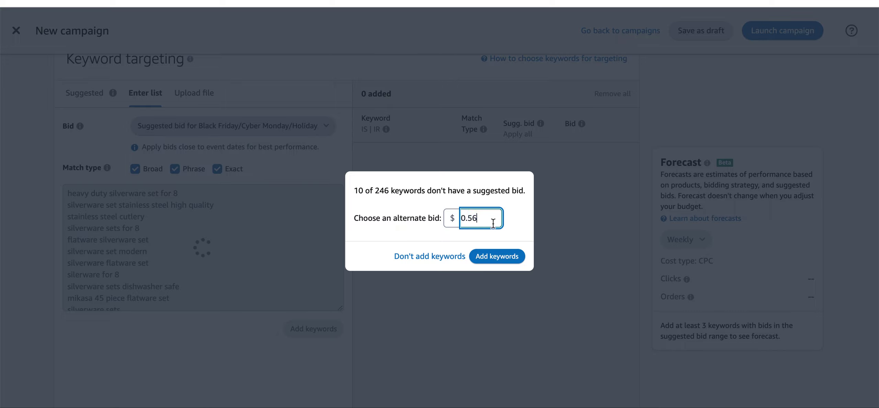
{"action": "left_click", "coordinate": [491, 261]}
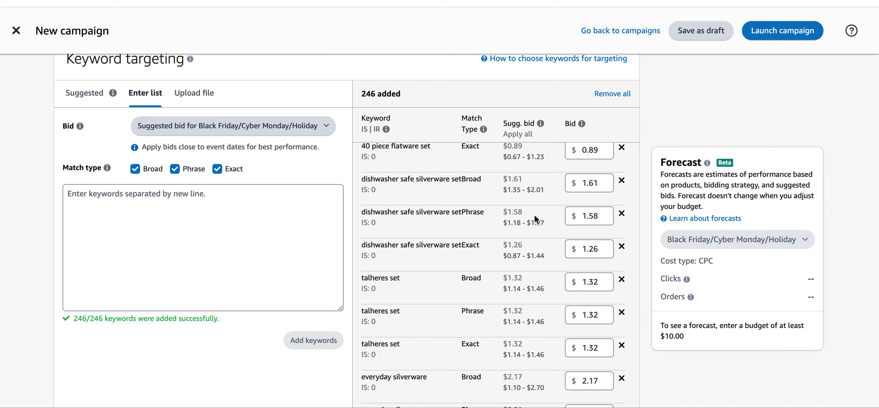
Scroll through the 246 keyword bids, then down to the Campaign bidding strategy section.
{"action": "scroll", "coordinate": [534, 216], "scroll_direction": "up", "scroll_amount": 10}
{"action": "scroll", "coordinate": [532, 227], "scroll_direction": "up", "scroll_amount": 15}
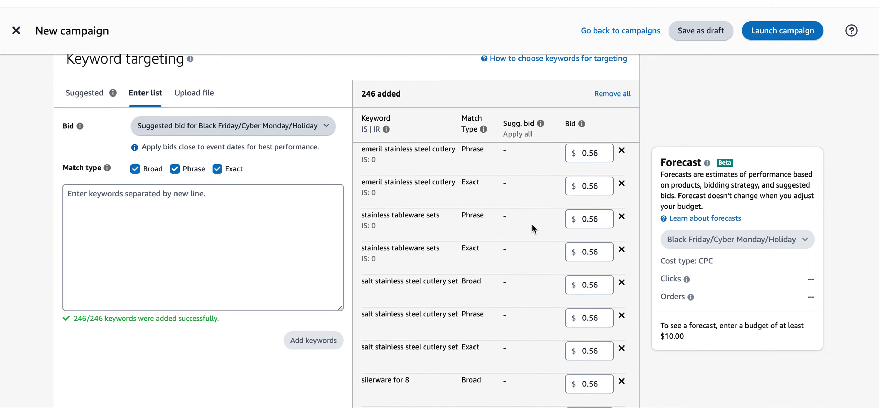
{"action": "scroll", "coordinate": [532, 226], "scroll_direction": "up", "scroll_amount": 2}
{"action": "scroll", "coordinate": [532, 226], "scroll_direction": "down", "scroll_amount": 3}
{"action": "scroll", "coordinate": [514, 317], "scroll_direction": "down", "scroll_amount": 5}
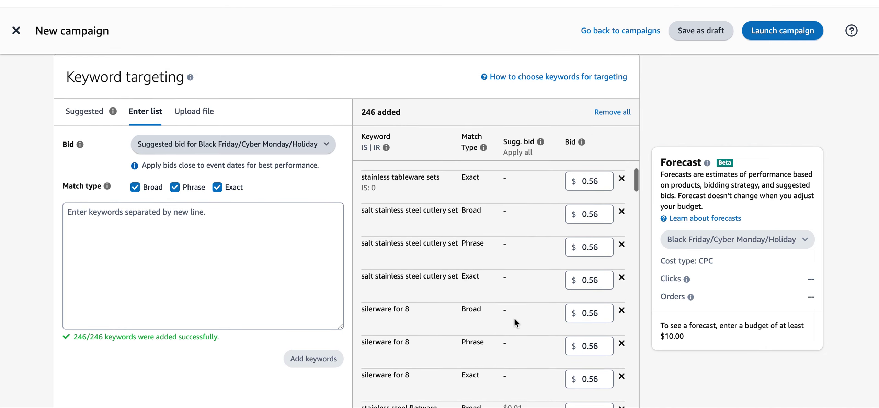
{"action": "scroll", "coordinate": [514, 342], "scroll_direction": "down", "scroll_amount": 3}
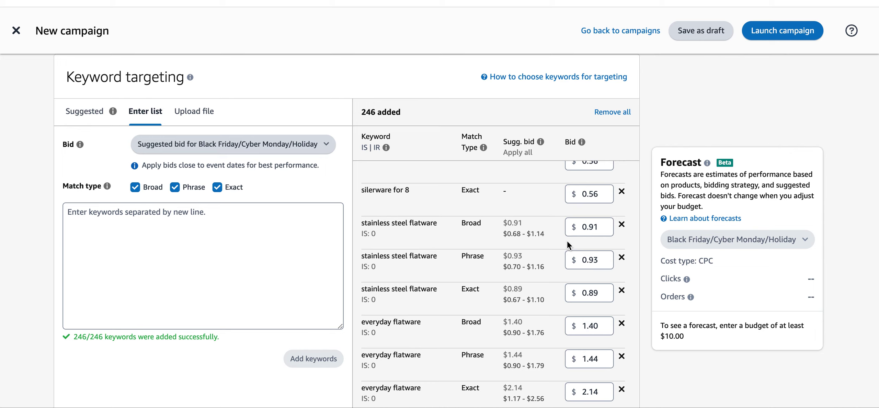
{"action": "scroll", "coordinate": [585, 280], "scroll_direction": "down", "scroll_amount": 2}
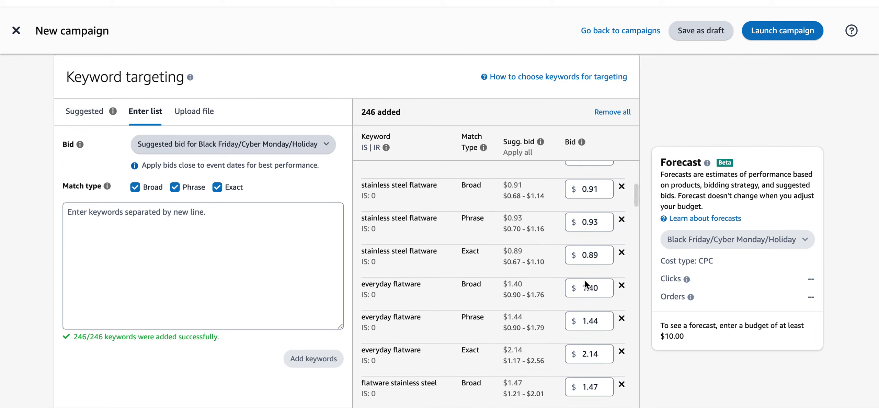
{"action": "scroll", "coordinate": [585, 280], "scroll_direction": "up", "scroll_amount": 3}
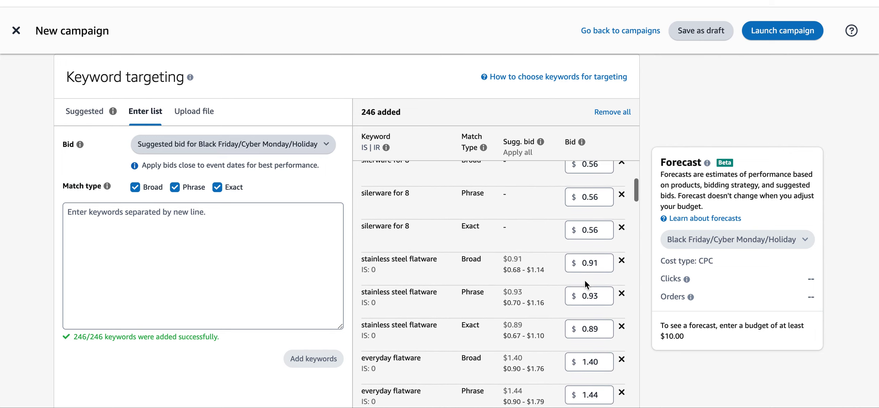
{"action": "scroll", "coordinate": [585, 280], "scroll_direction": "down", "scroll_amount": 4}
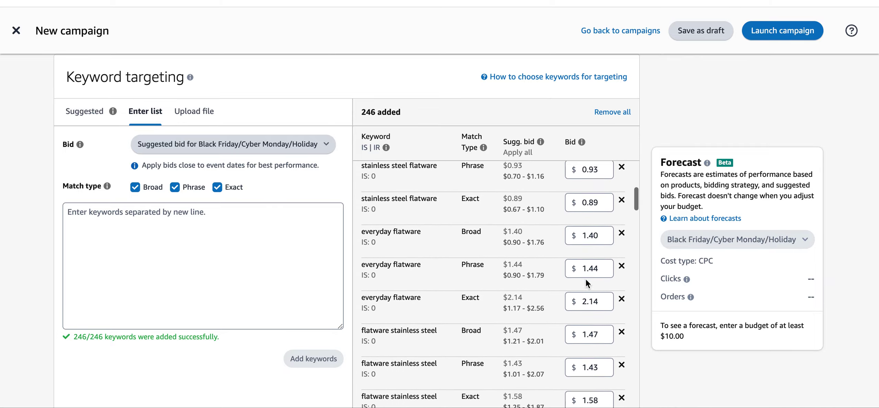
{"action": "scroll", "coordinate": [585, 282], "scroll_direction": "down", "scroll_amount": 20}
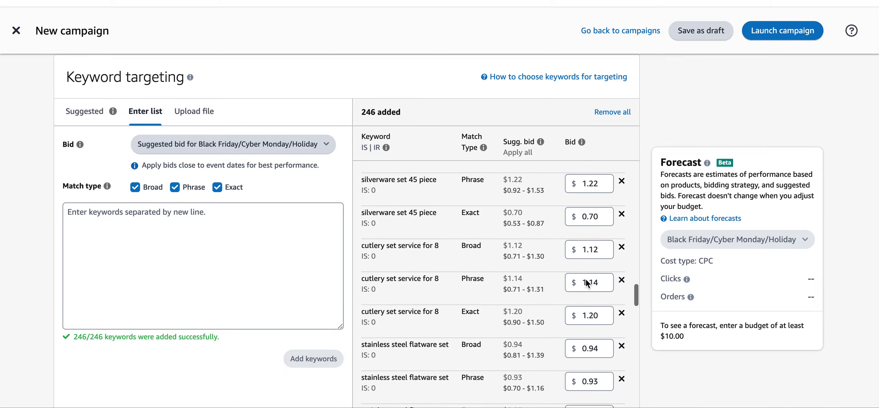
{"action": "scroll", "coordinate": [585, 279], "scroll_direction": "up", "scroll_amount": 18}
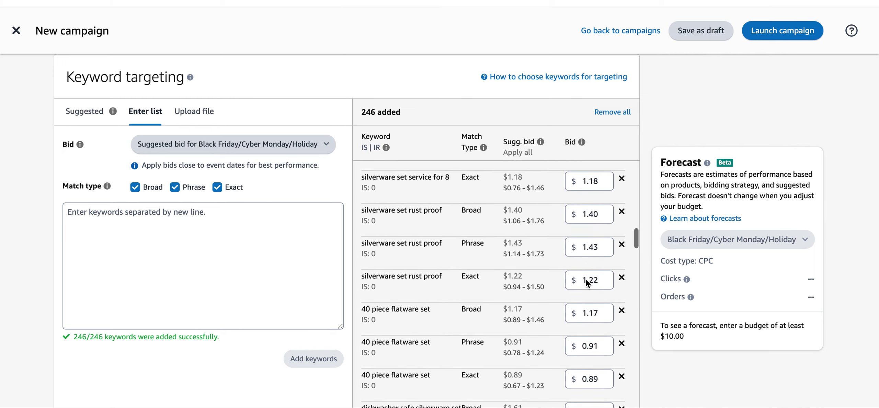
{"action": "scroll", "coordinate": [586, 279], "scroll_direction": "up", "scroll_amount": 8}
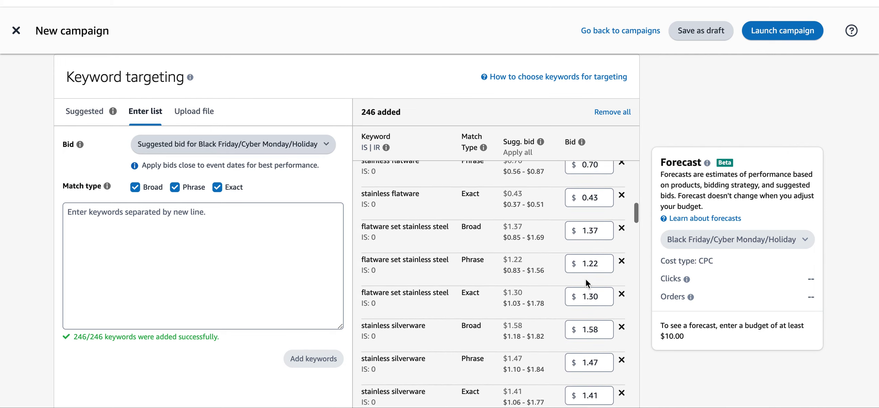
{"action": "scroll", "coordinate": [585, 279], "scroll_direction": "up", "scroll_amount": 8}
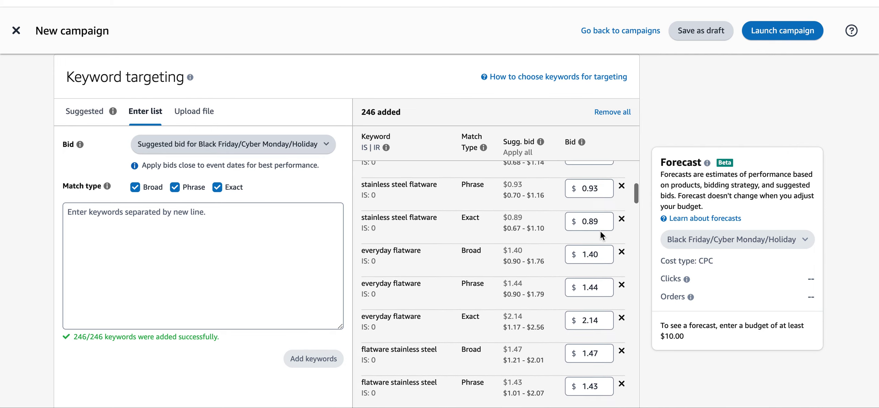
{"action": "scroll", "coordinate": [600, 231], "scroll_direction": "down", "scroll_amount": 8}
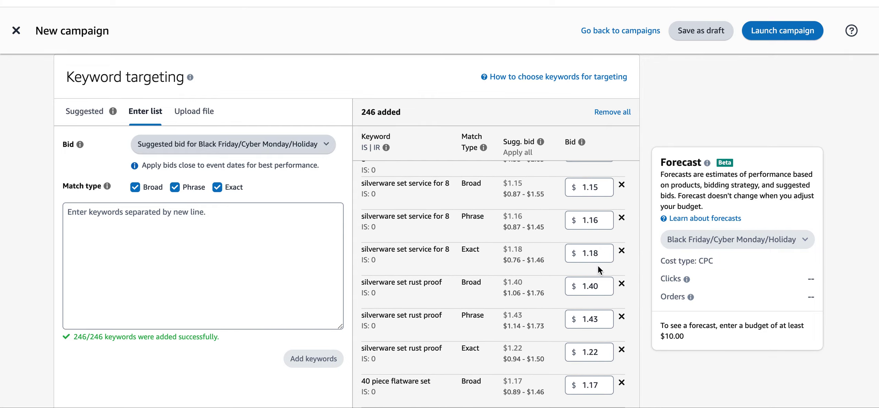
{"action": "scroll", "coordinate": [598, 265], "scroll_direction": "up", "scroll_amount": 8}
{"action": "scroll", "coordinate": [648, 327], "scroll_direction": "down", "scroll_amount": 5}
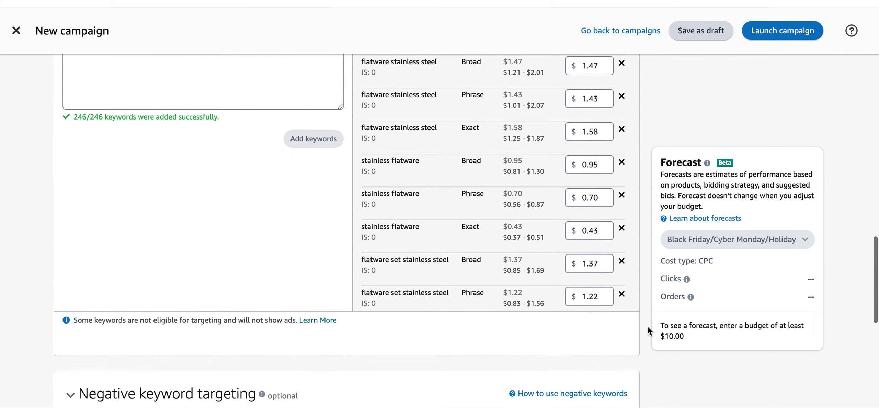
{"action": "scroll", "coordinate": [648, 327], "scroll_direction": "down", "scroll_amount": 8}
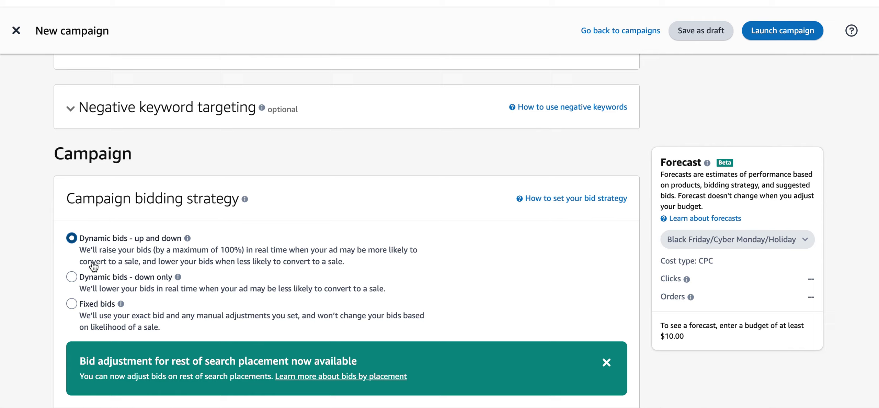
Choose Fixed bids instead of Dynamic bids - up and down under Campaign bidding strategy.
{"action": "left_click", "coordinate": [73, 304]}
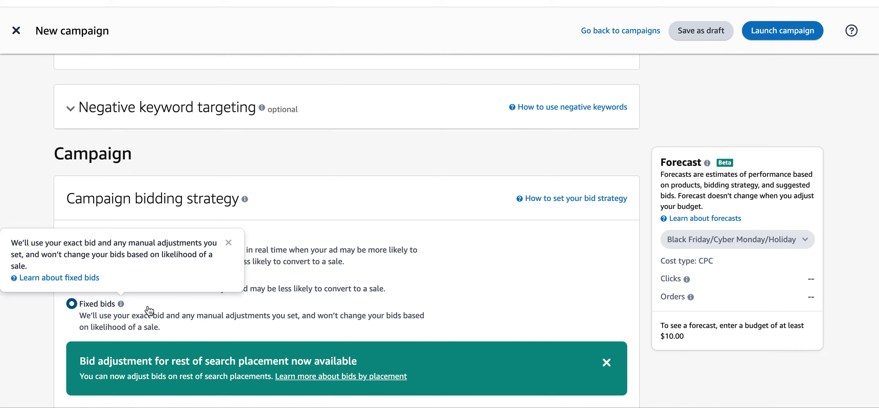
{"action": "scroll", "coordinate": [289, 223], "scroll_direction": "down", "scroll_amount": 5}
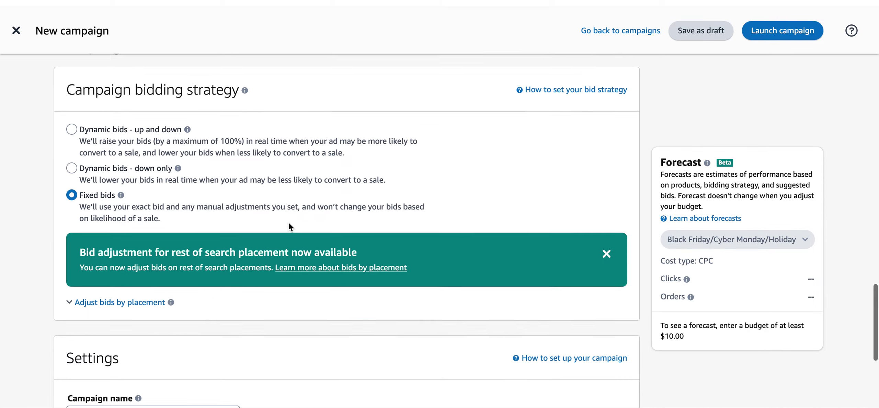
{"action": "scroll", "coordinate": [288, 223], "scroll_direction": "down", "scroll_amount": 2}
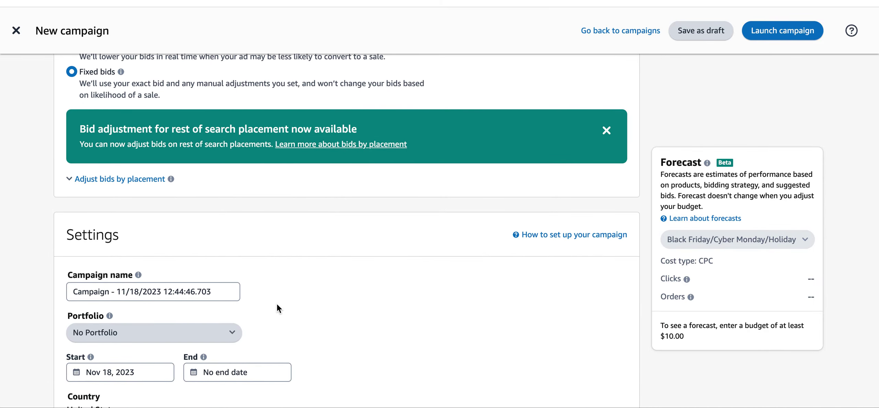
{"action": "scroll", "coordinate": [277, 303], "scroll_direction": "down", "scroll_amount": 2}
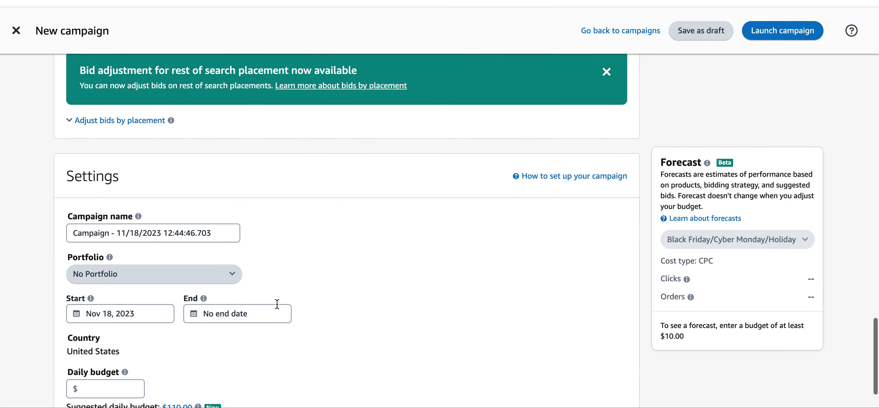
Keep the default campaign name and enter a $100 daily budget so the forecast updates.
{"action": "triple_click", "coordinate": [220, 234]}
{"action": "left_click", "coordinate": [324, 260]}
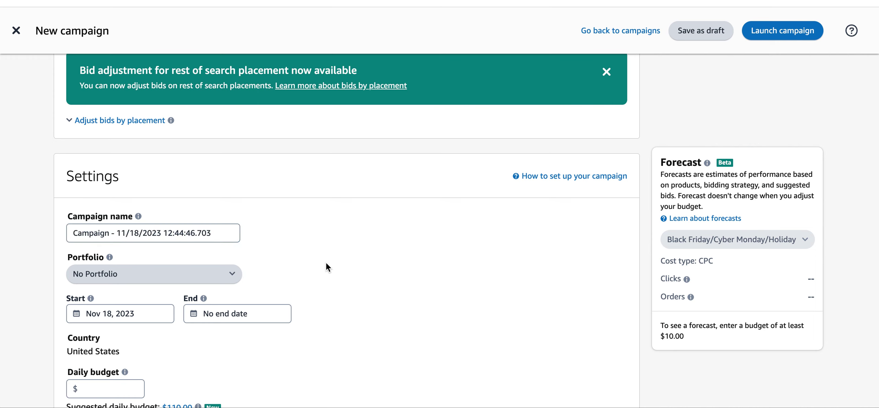
{"action": "scroll", "coordinate": [325, 262], "scroll_direction": "down", "scroll_amount": 3}
{"action": "left_click", "coordinate": [103, 281]}
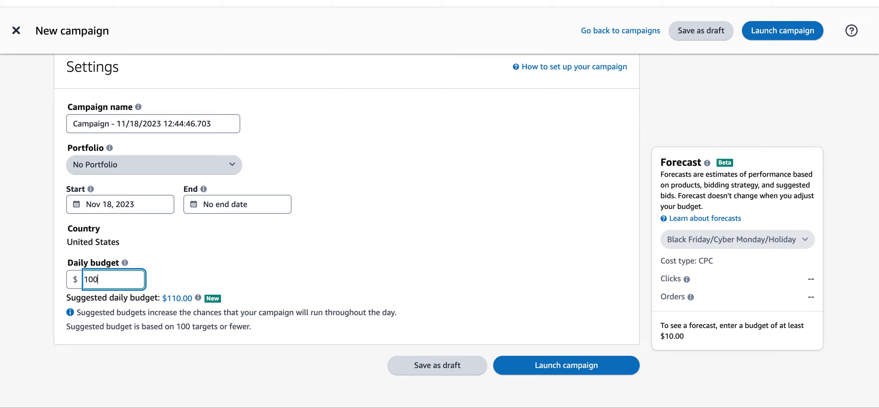
{"action": "left_click", "coordinate": [265, 275]}
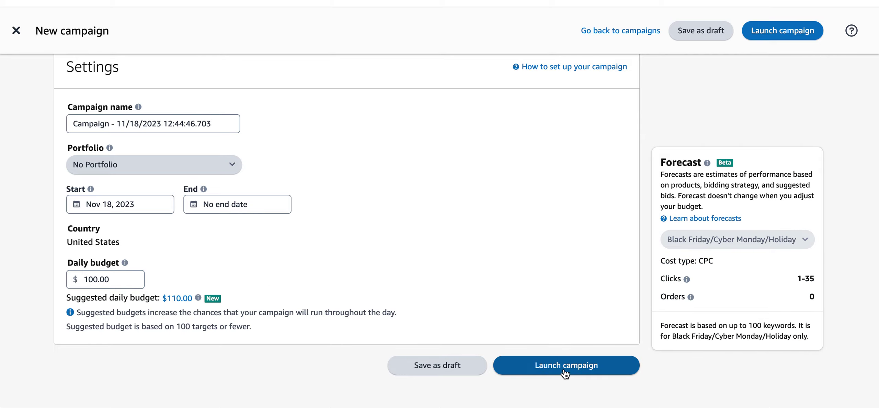
Change the everyday flatware Exact keyword's bid from $2.14 to the $0.56 default bid and save it.
{"action": "scroll", "coordinate": [553, 235], "scroll_direction": "up", "scroll_amount": 15}
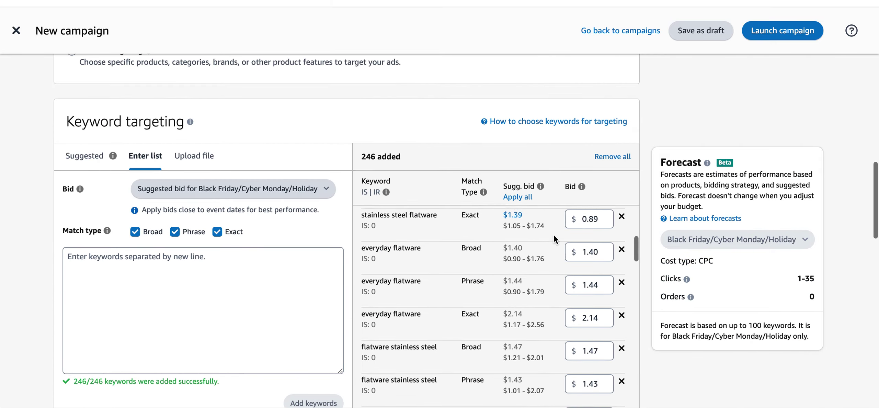
{"action": "left_click", "coordinate": [556, 244]}
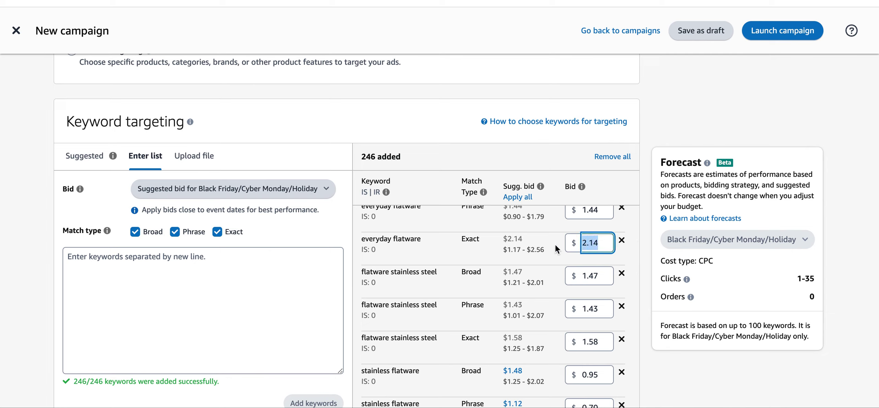
{"action": "type", "text": ".5"}
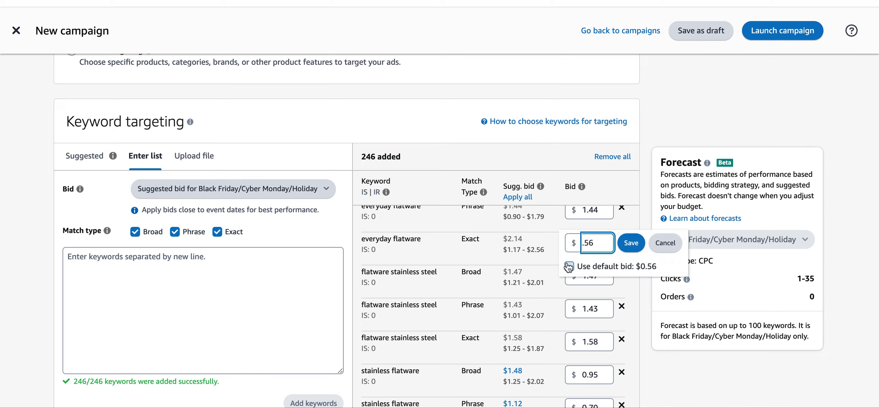
{"action": "type", "text": "6"}
{"action": "left_click", "coordinate": [569, 266]}
{"action": "left_click", "coordinate": [631, 243]}
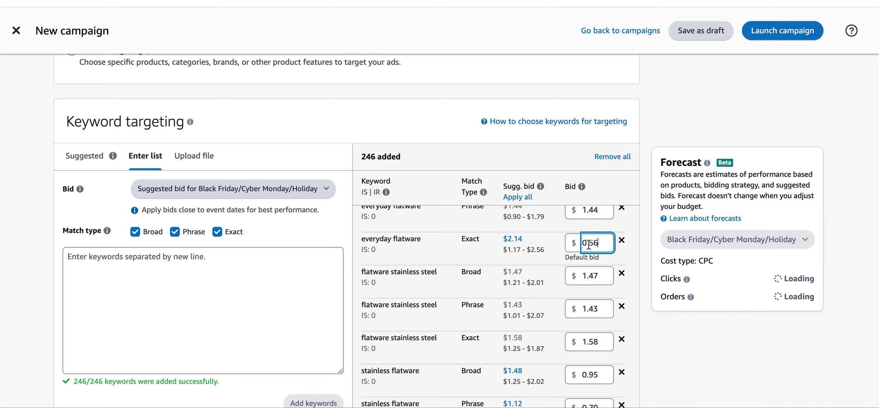
Scroll through the 246 keywords to confirm $0.56 bids where no suggested bid exists.
{"action": "scroll", "coordinate": [588, 245], "scroll_direction": "up", "scroll_amount": 1}
{"action": "scroll", "coordinate": [589, 245], "scroll_direction": "up", "scroll_amount": 4}
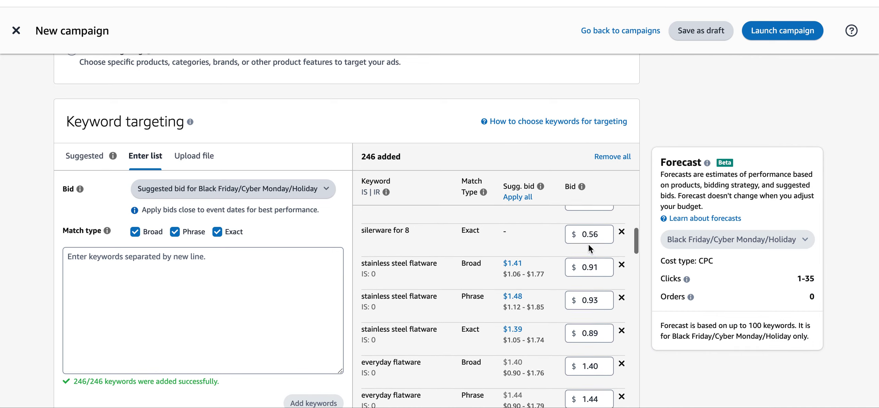
{"action": "scroll", "coordinate": [588, 244], "scroll_direction": "up", "scroll_amount": 8}
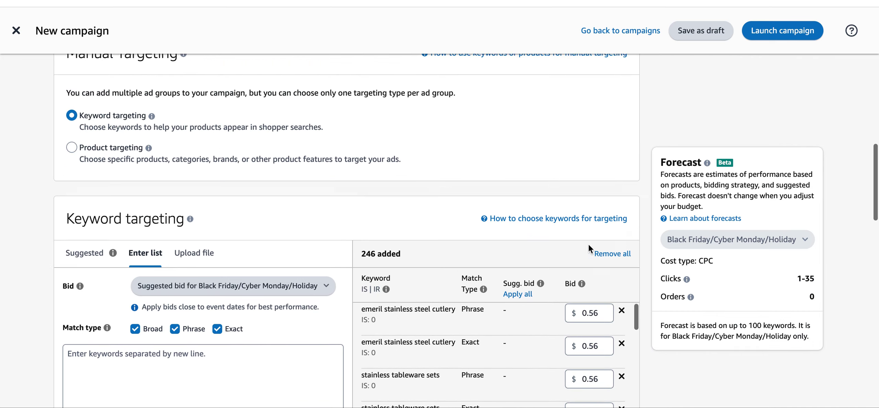
{"action": "scroll", "coordinate": [588, 244], "scroll_direction": "down", "scroll_amount": 3}
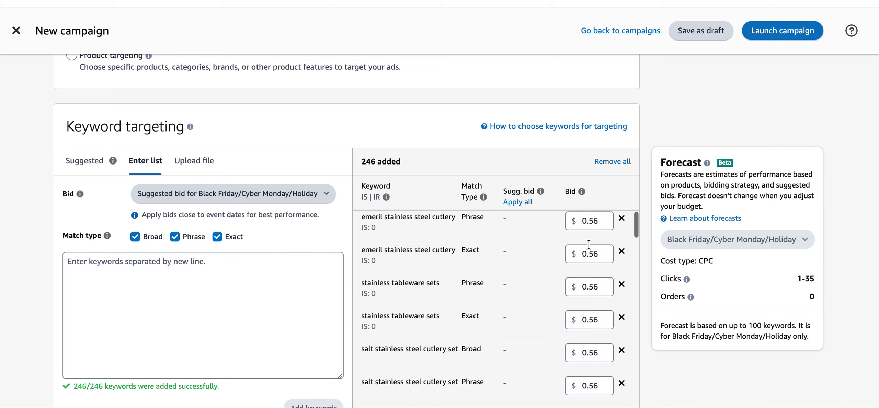
{"action": "scroll", "coordinate": [583, 260], "scroll_direction": "down", "scroll_amount": 1}
{"action": "scroll", "coordinate": [582, 264], "scroll_direction": "up", "scroll_amount": 1}
{"action": "scroll", "coordinate": [582, 274], "scroll_direction": "down", "scroll_amount": 1}
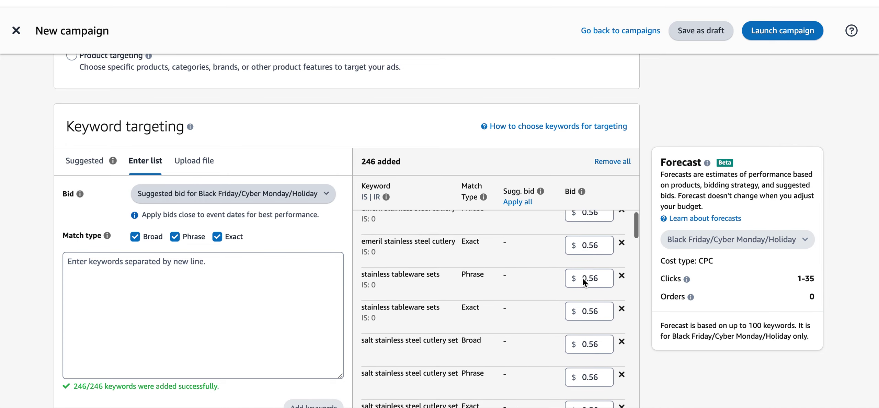
{"action": "scroll", "coordinate": [583, 279], "scroll_direction": "up", "scroll_amount": 1}
{"action": "scroll", "coordinate": [583, 181], "scroll_direction": "down", "scroll_amount": 4}
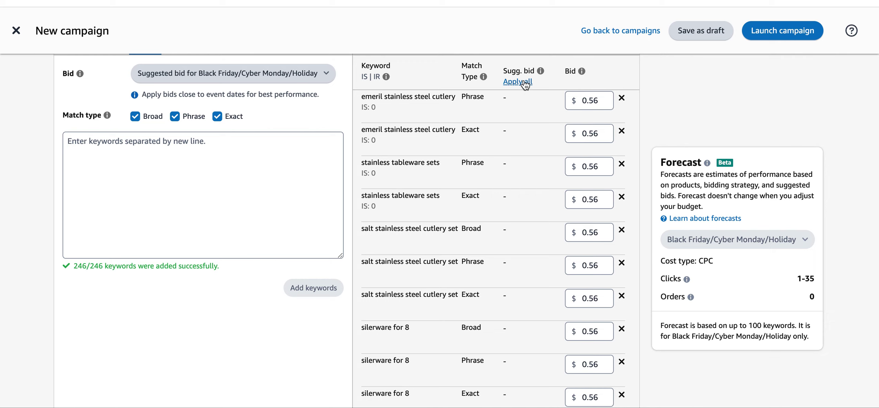
{"action": "scroll", "coordinate": [597, 272], "scroll_direction": "down", "scroll_amount": 8}
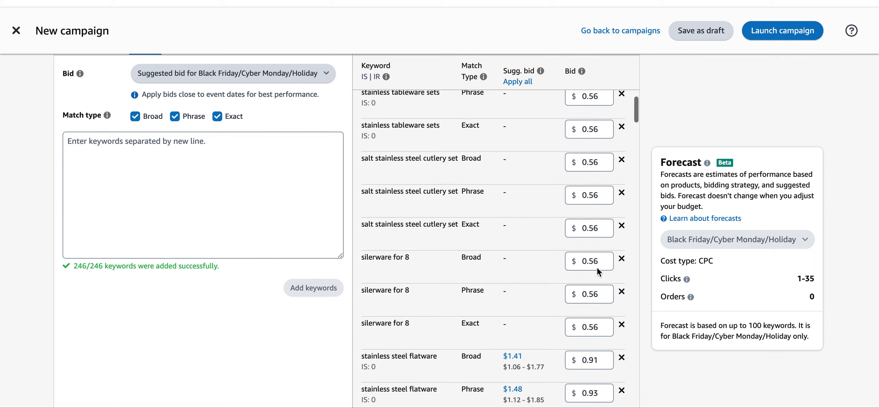